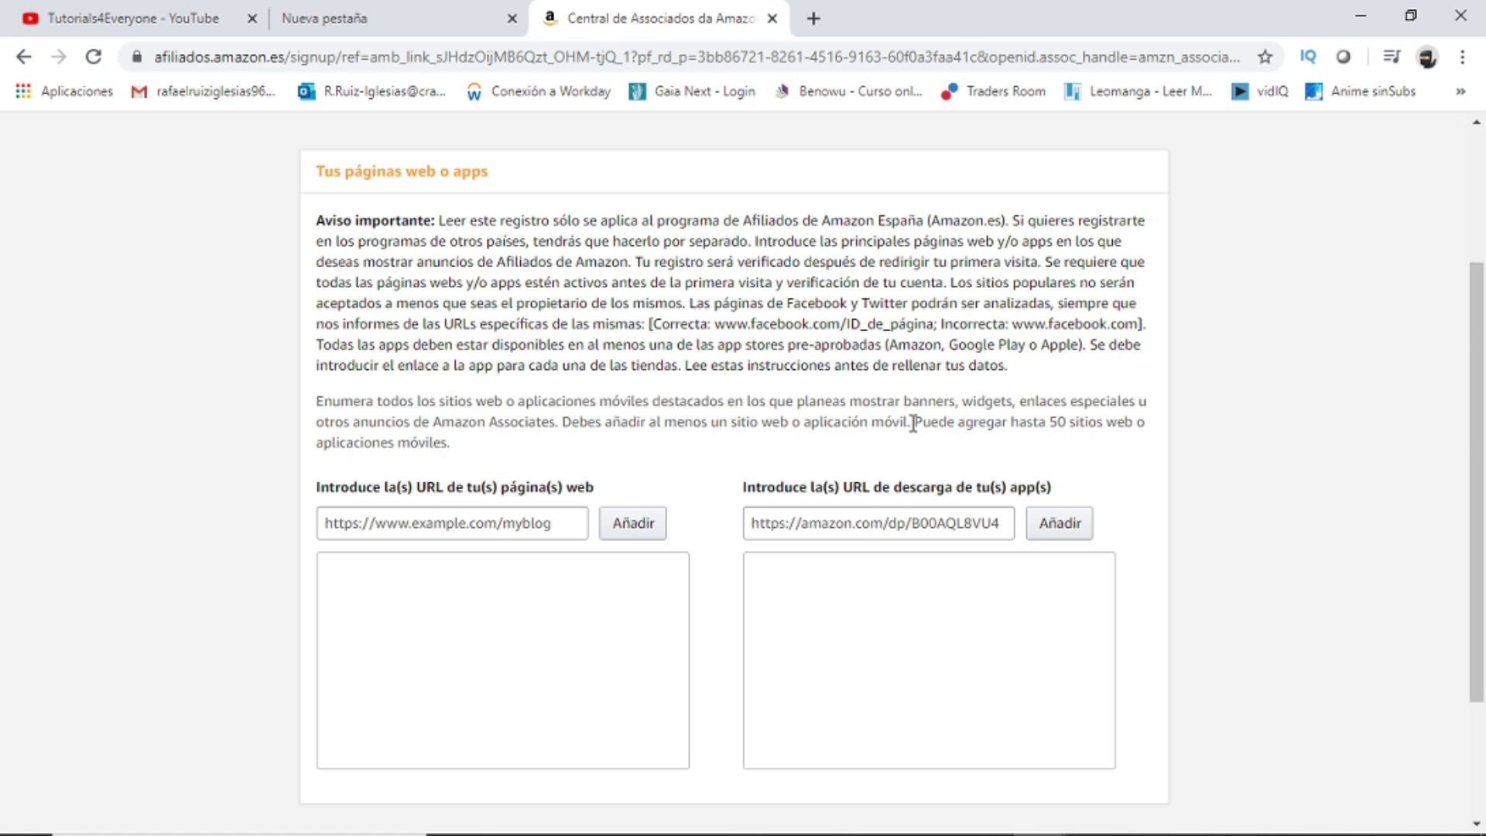
- Open Facebook in a new browser tab and go to the Tutorials4Everyone page
{"action": "left_click", "coordinate": [816, 23]}
{"action": "type", "text": "fa"}
{"action": "key", "text": "Return"}
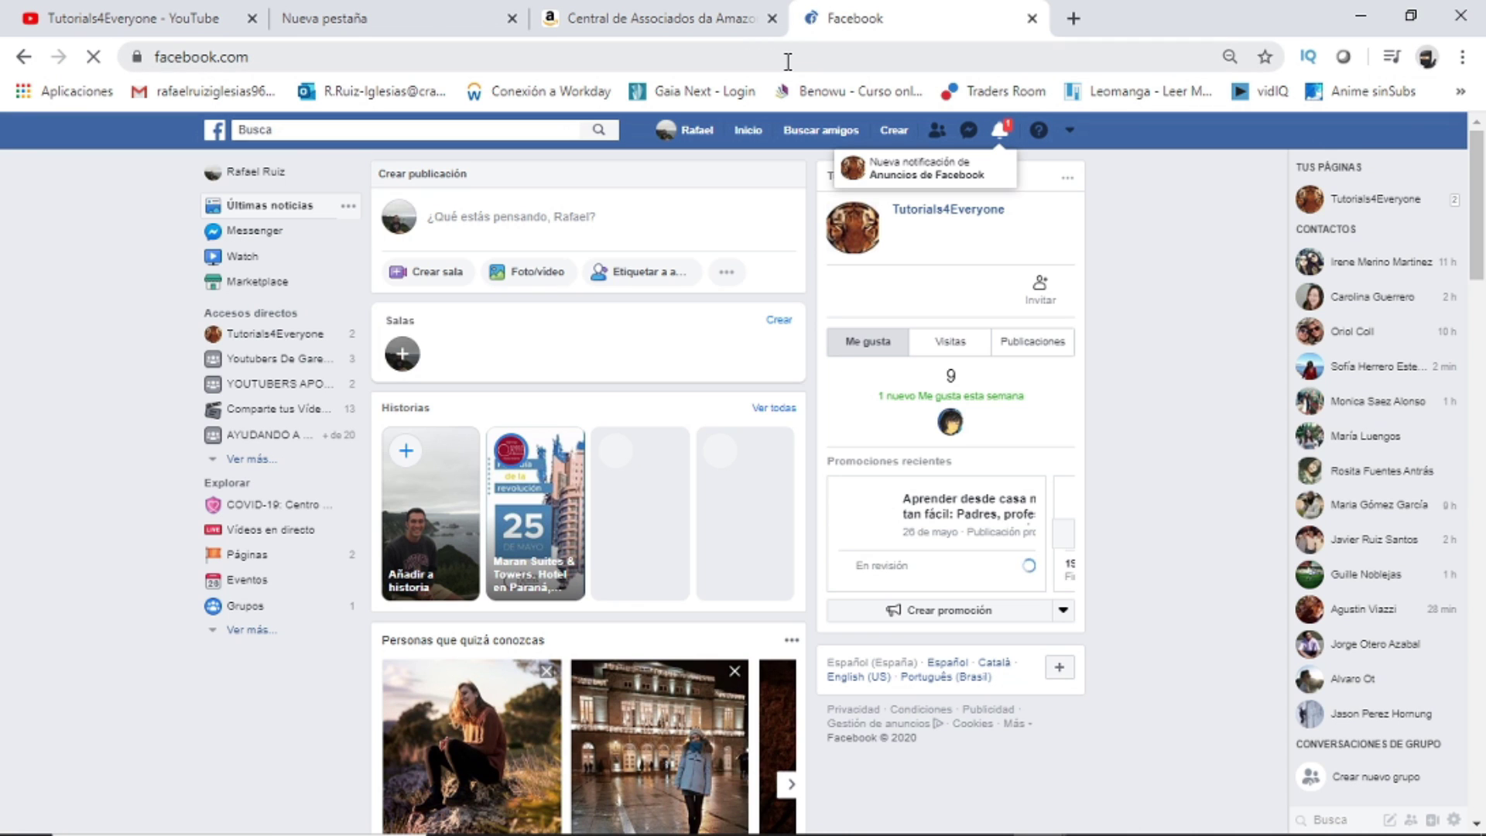
{"action": "left_click", "coordinate": [1390, 197]}
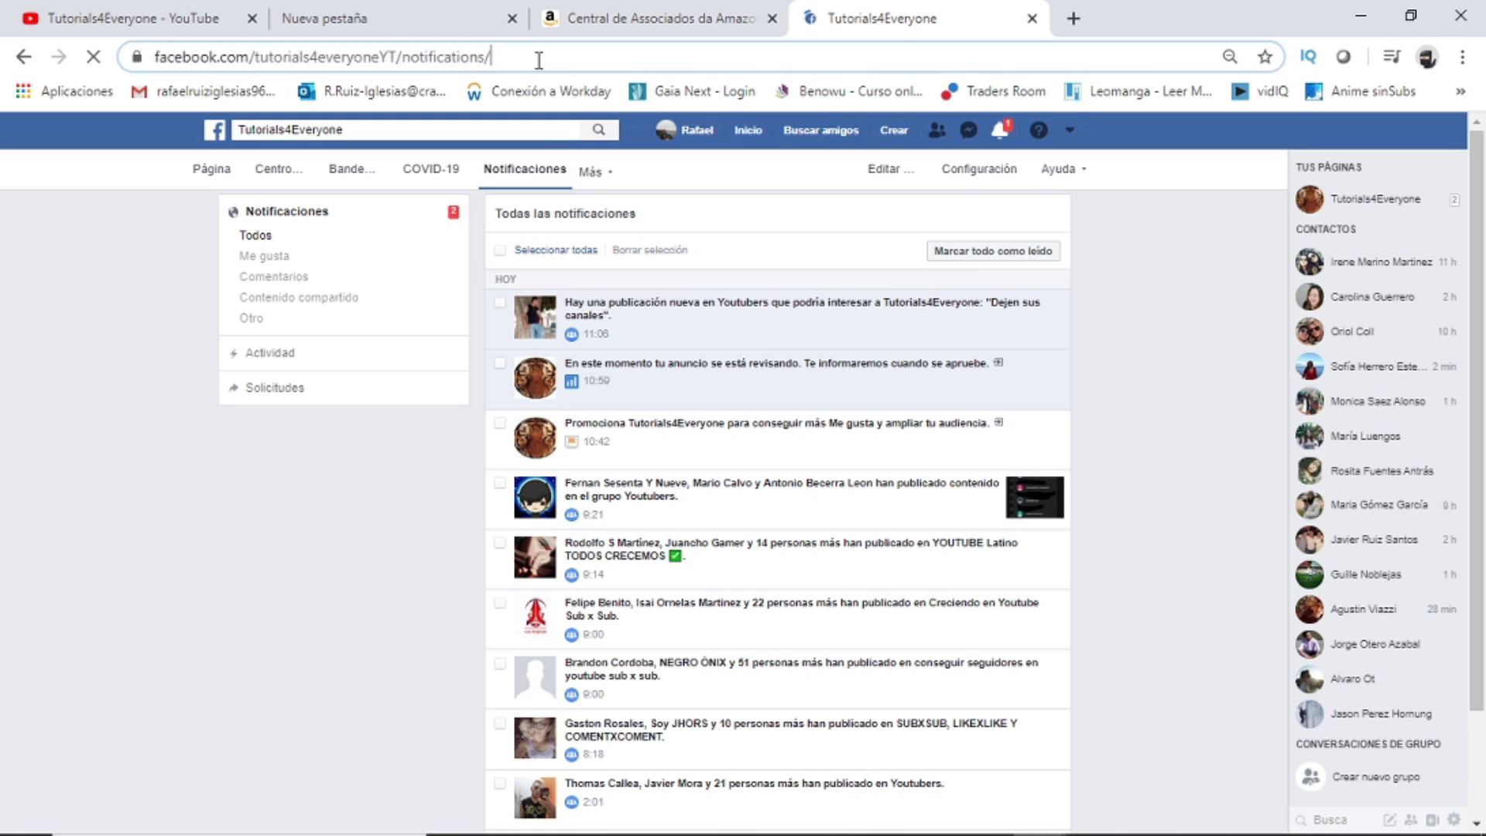
- Search Facebook for Tutorials4Everyone and copy the link address of the page from the results
{"action": "mouse_move", "coordinate": [514, 57]}
{"action": "left_mouse_down"}
{"action": "mouse_move", "coordinate": [609, 57]}
{"action": "mouse_move", "coordinate": [485, 61]}
{"action": "left_mouse_up"}
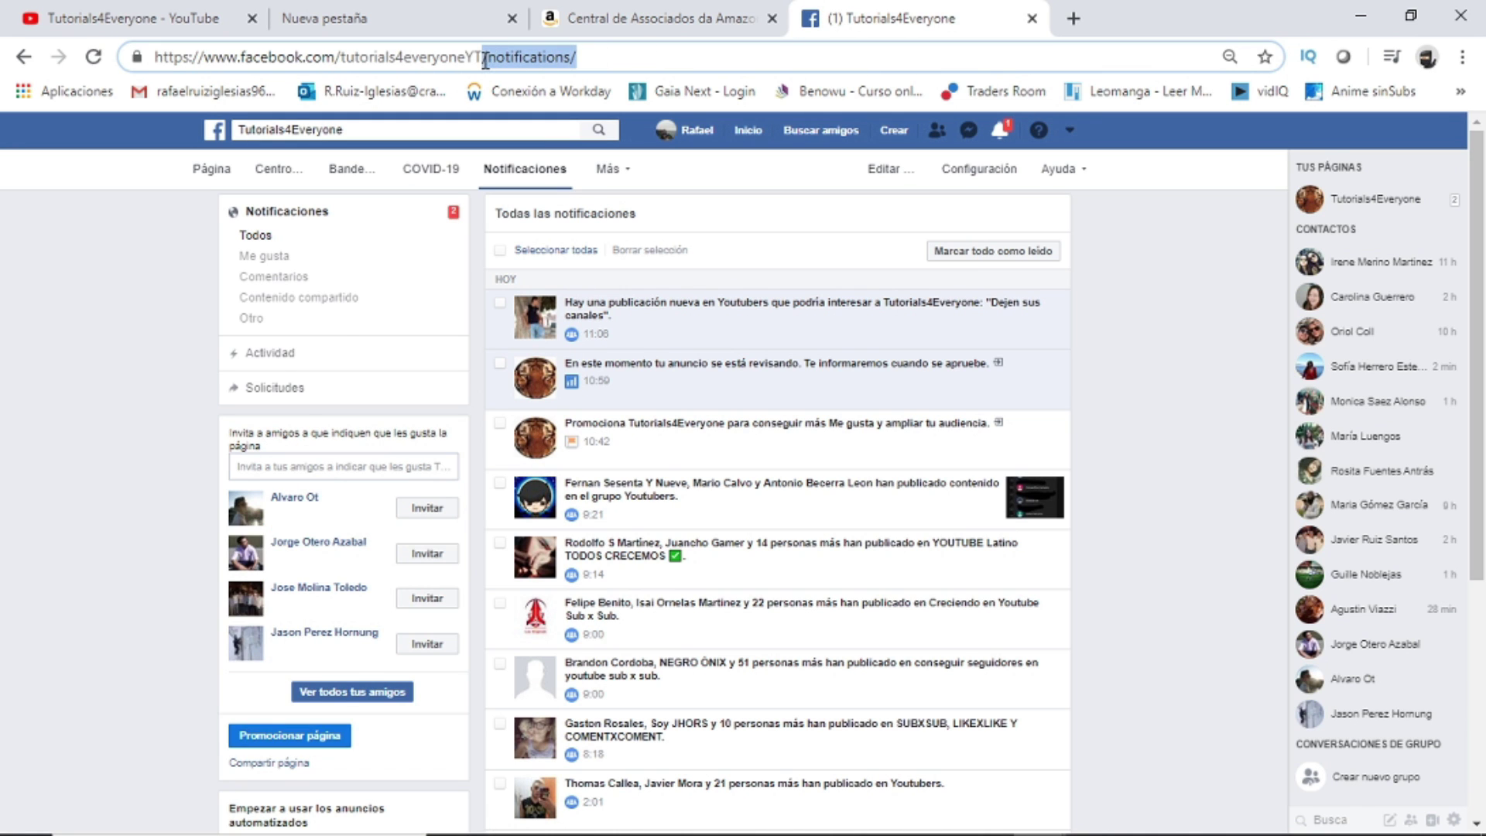
{"action": "right_click", "coordinate": [1345, 202]}
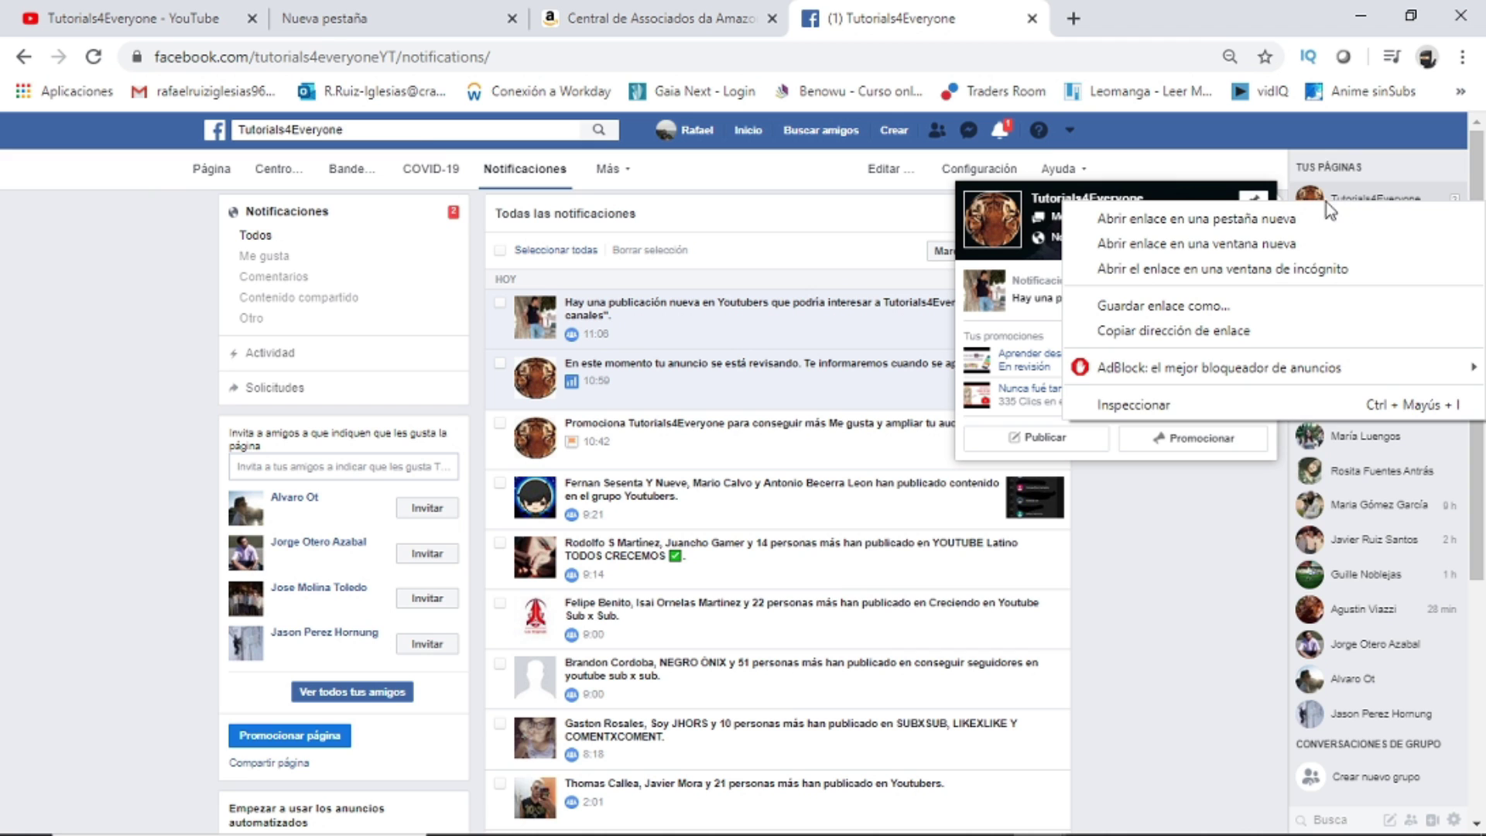
{"action": "left_click", "coordinate": [414, 130]}
{"action": "left_click", "coordinate": [599, 129]}
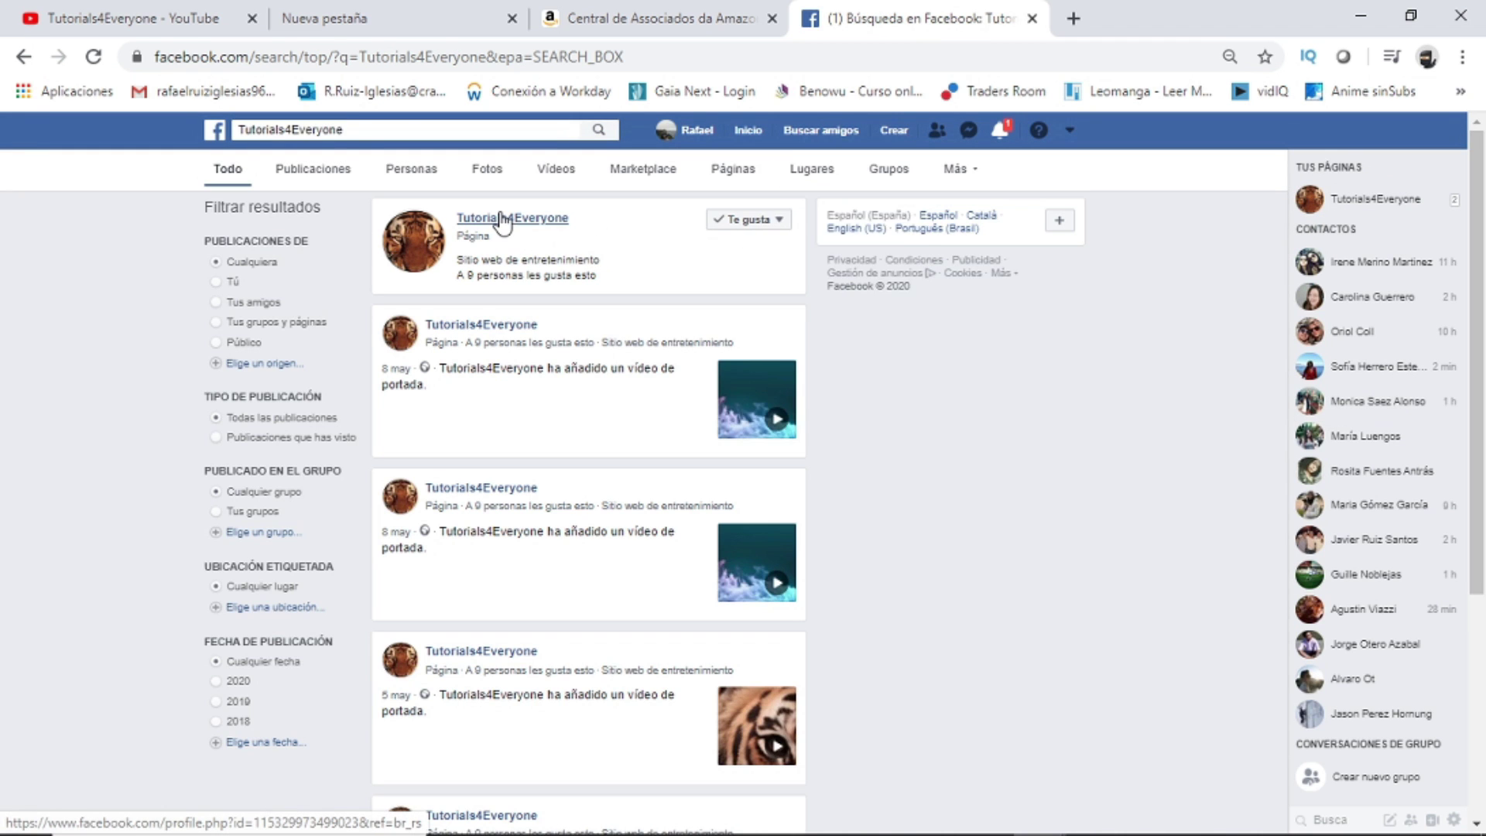
{"action": "right_click", "coordinate": [500, 211]}
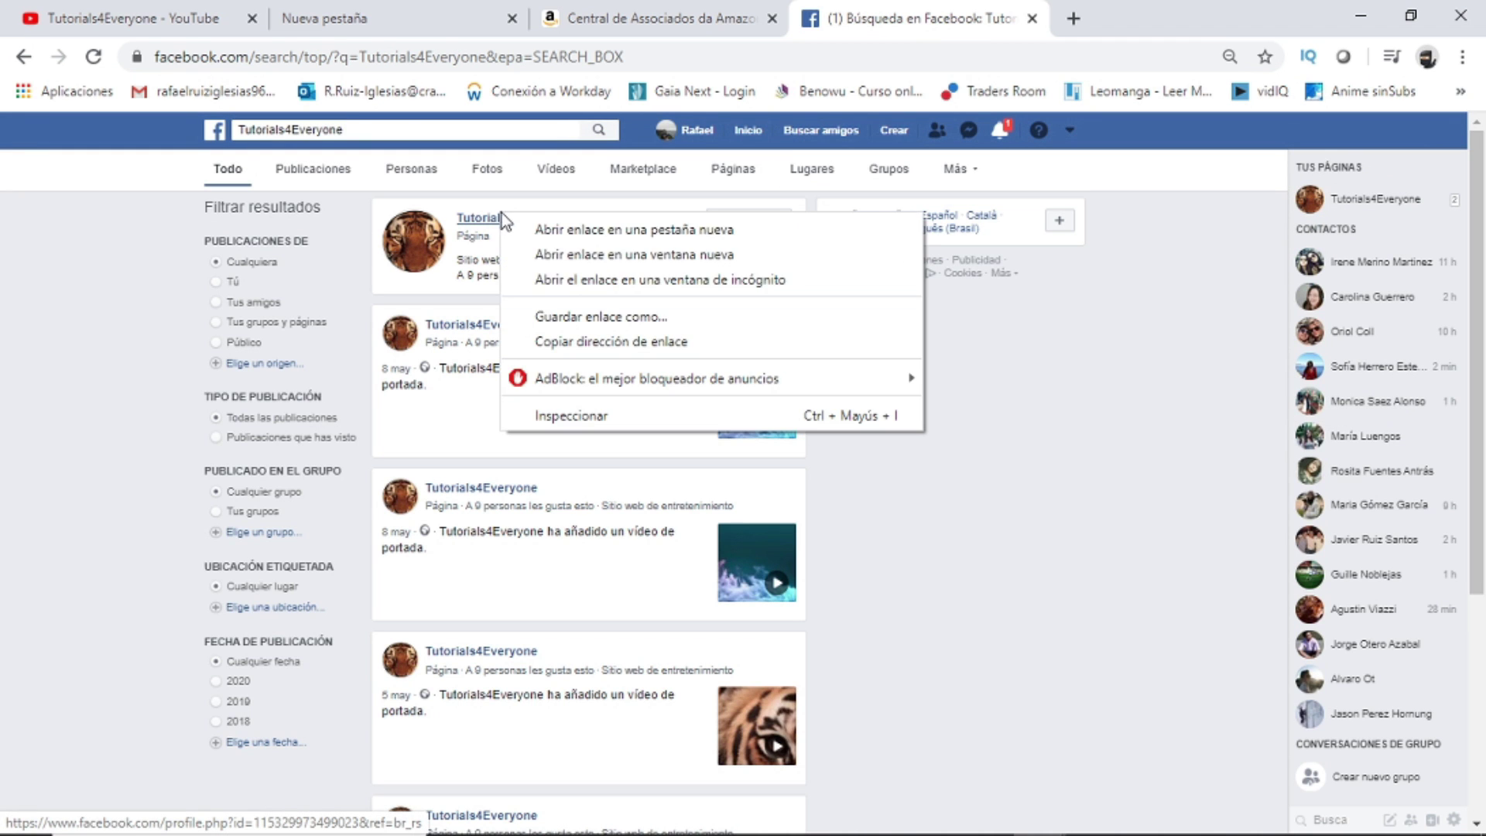
{"action": "left_click", "coordinate": [615, 340]}
- Return to the Amazon affiliate signup, add the copied Facebook link as a website URL and continue to the profile form
{"action": "left_click", "coordinate": [643, 4]}
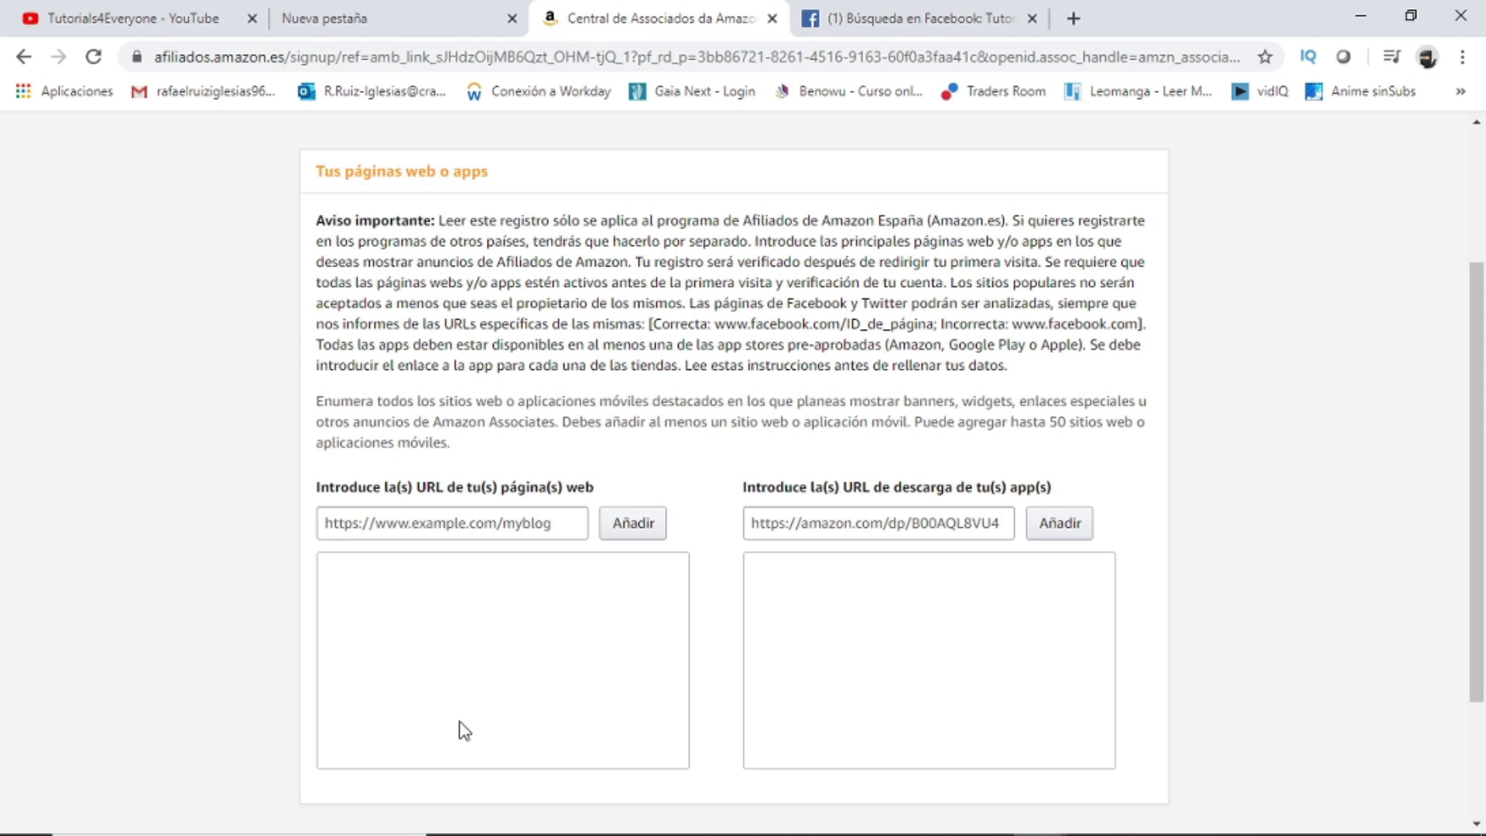
{"action": "left_click", "coordinate": [408, 523]}
{"action": "key", "text": "ctrl+v"}
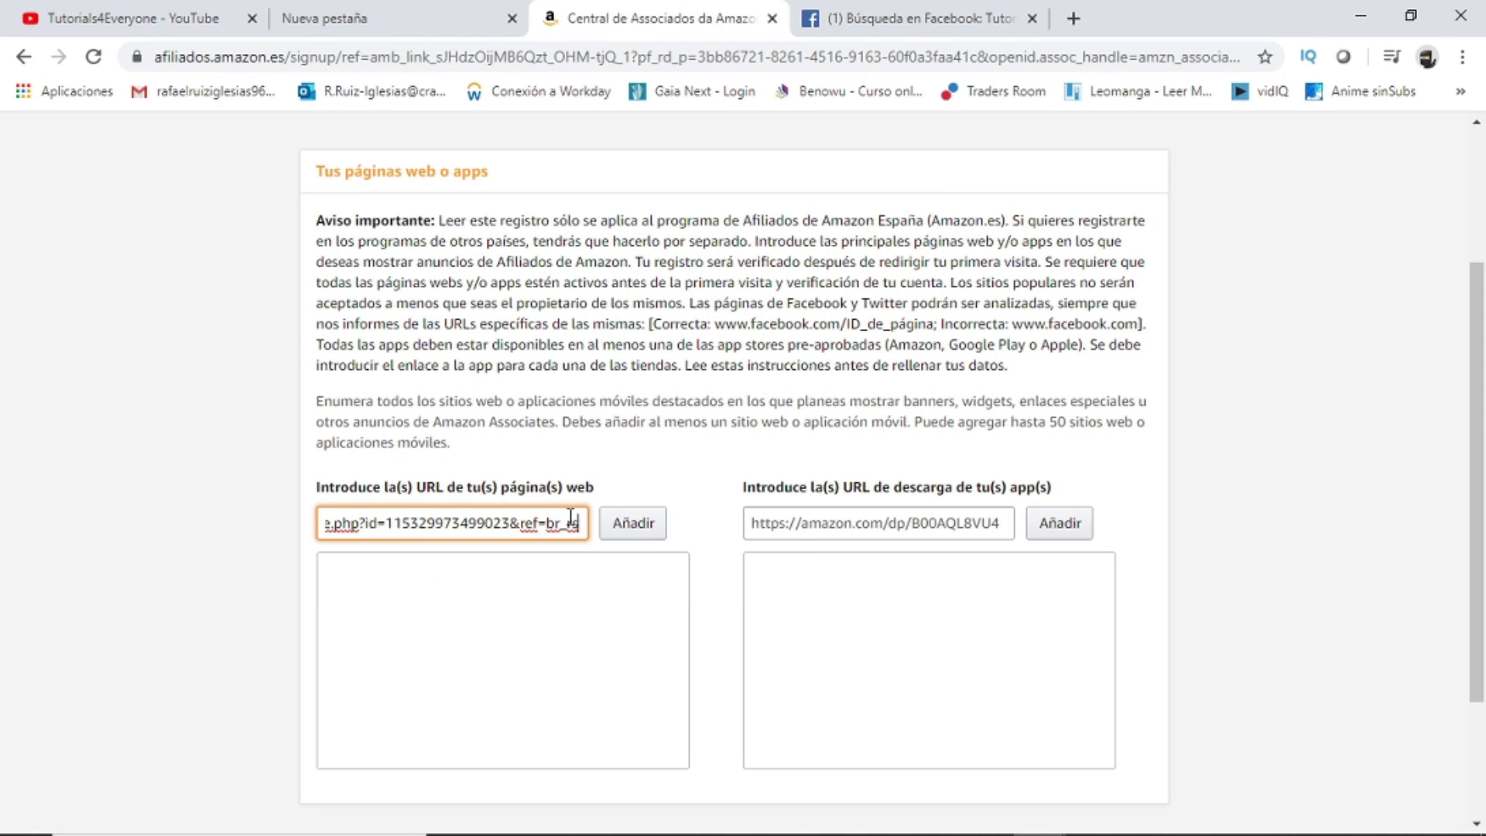
{"action": "left_click", "coordinate": [630, 530]}
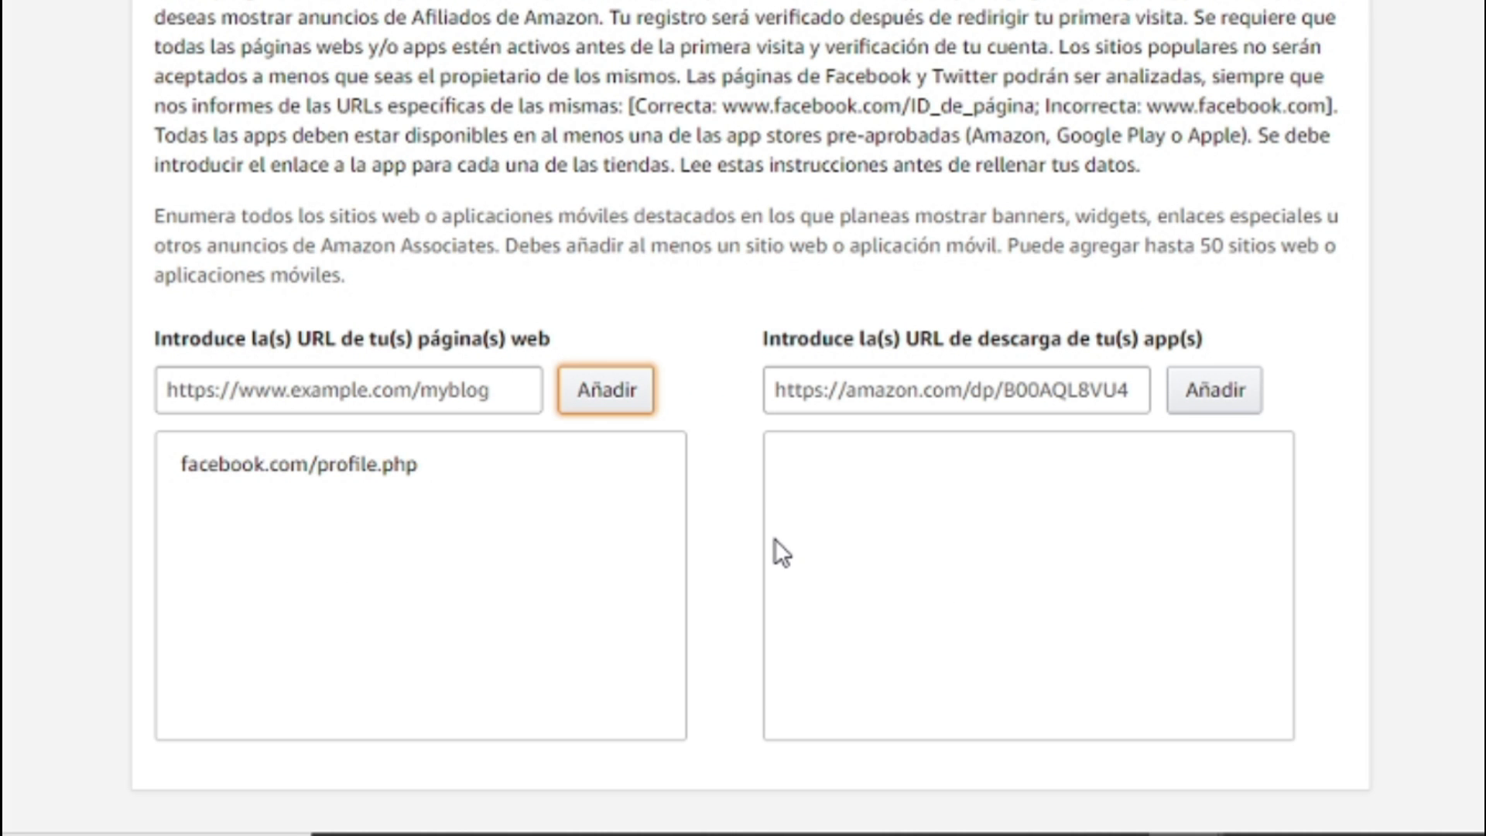
{"action": "scroll", "coordinate": [340, 410], "scroll_direction": "down", "scroll_amount": 3}
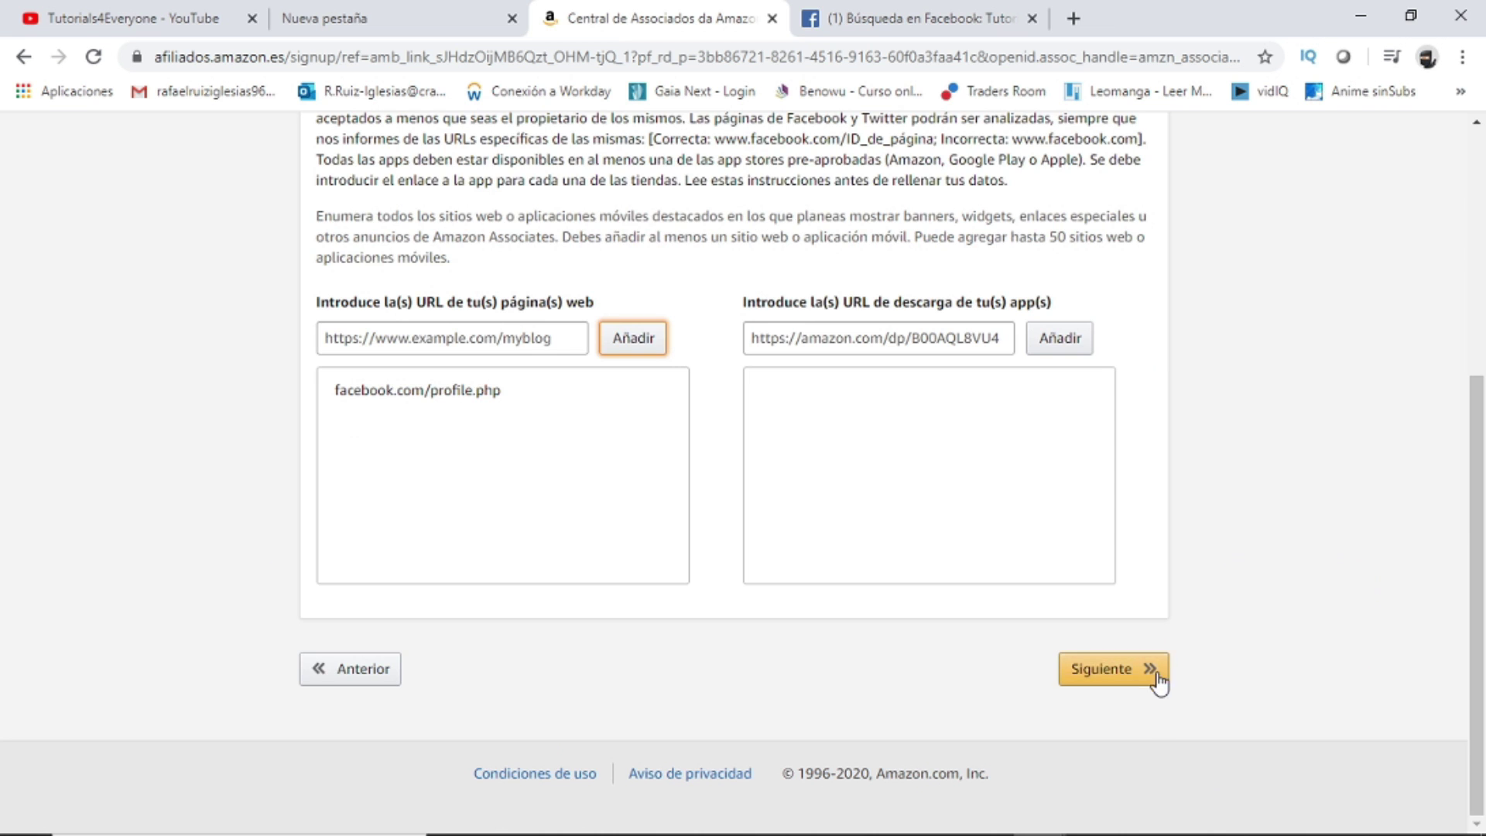
{"action": "left_click", "coordinate": [1347, 608]}
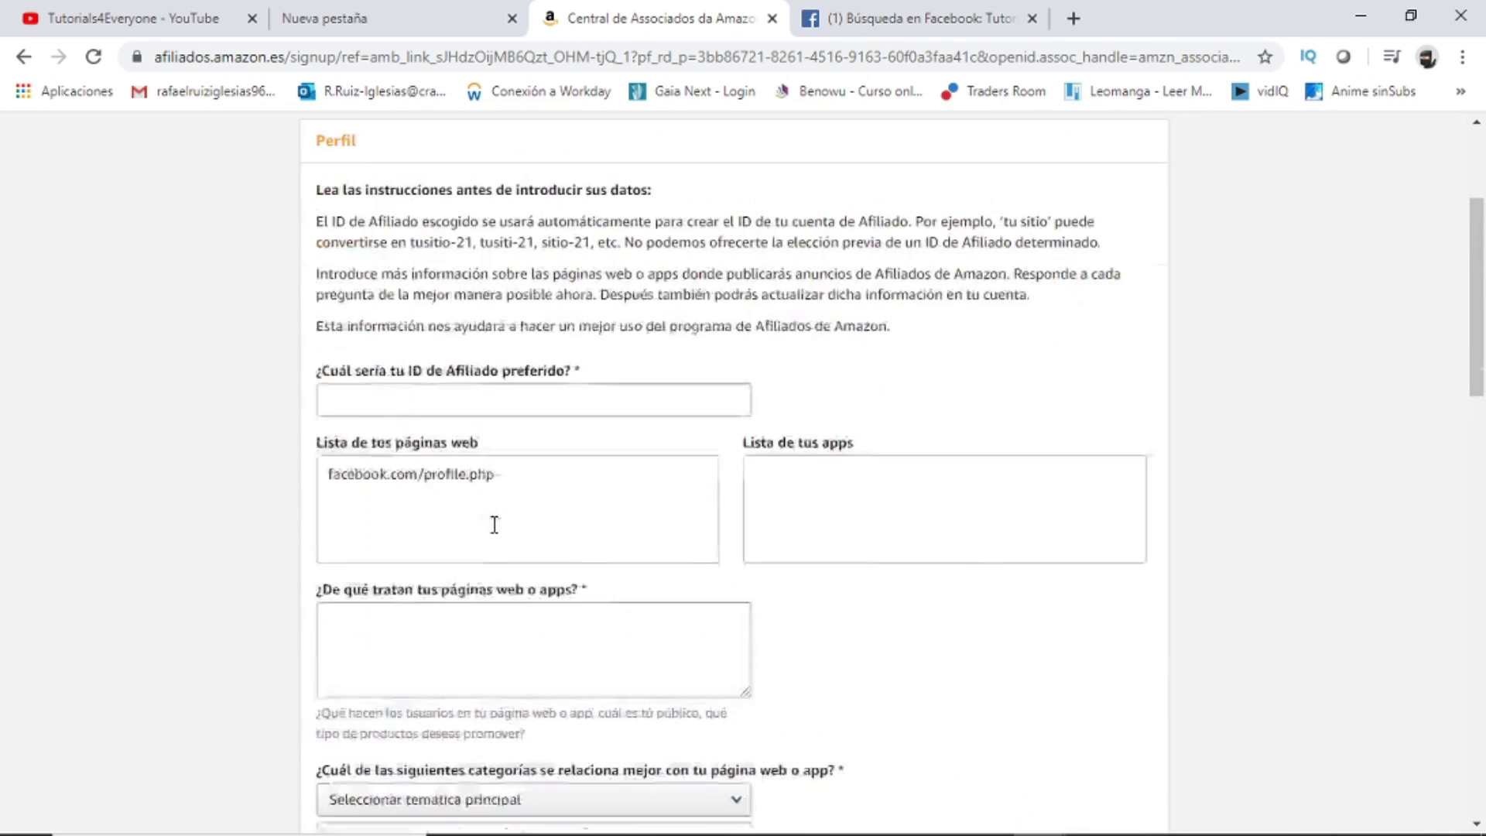
- Enter tutorials4everyone as the preferred affiliate ID in the profile form
{"action": "scroll", "coordinate": [494, 525], "scroll_direction": "up", "scroll_amount": 3}
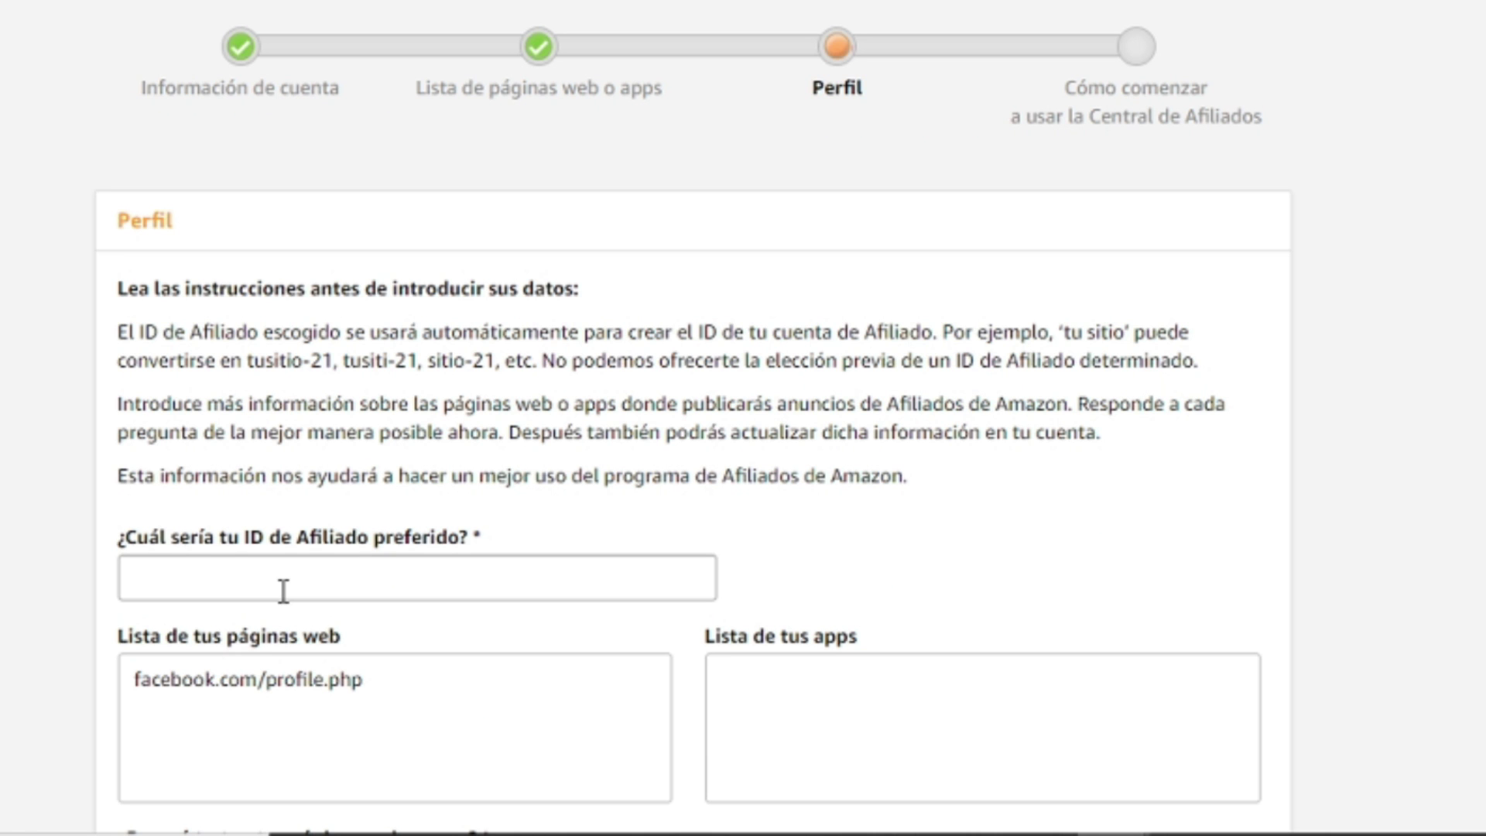
{"action": "left_click", "coordinate": [283, 592]}
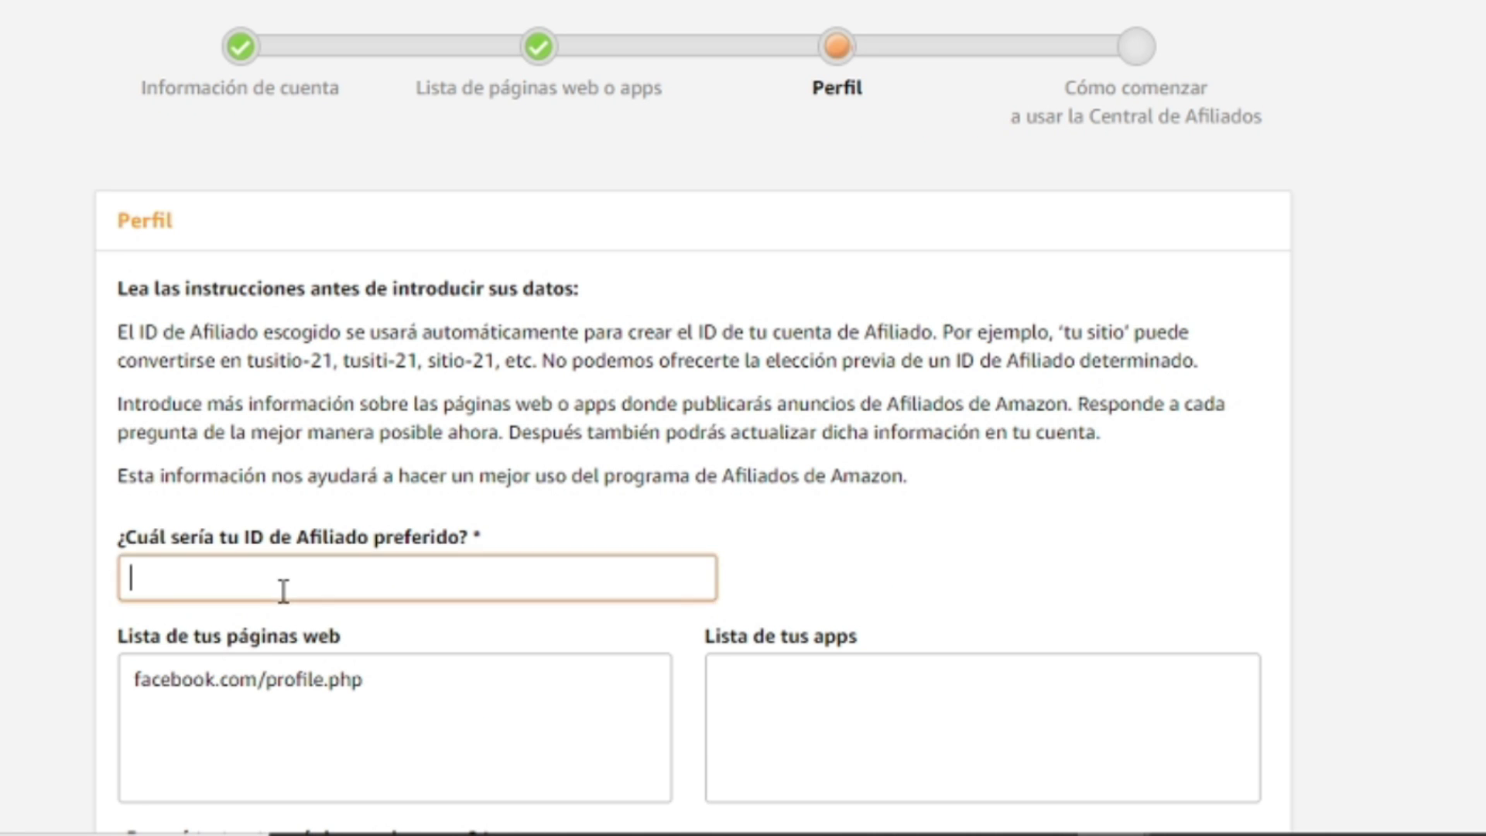
{"action": "type", "text": "t"}
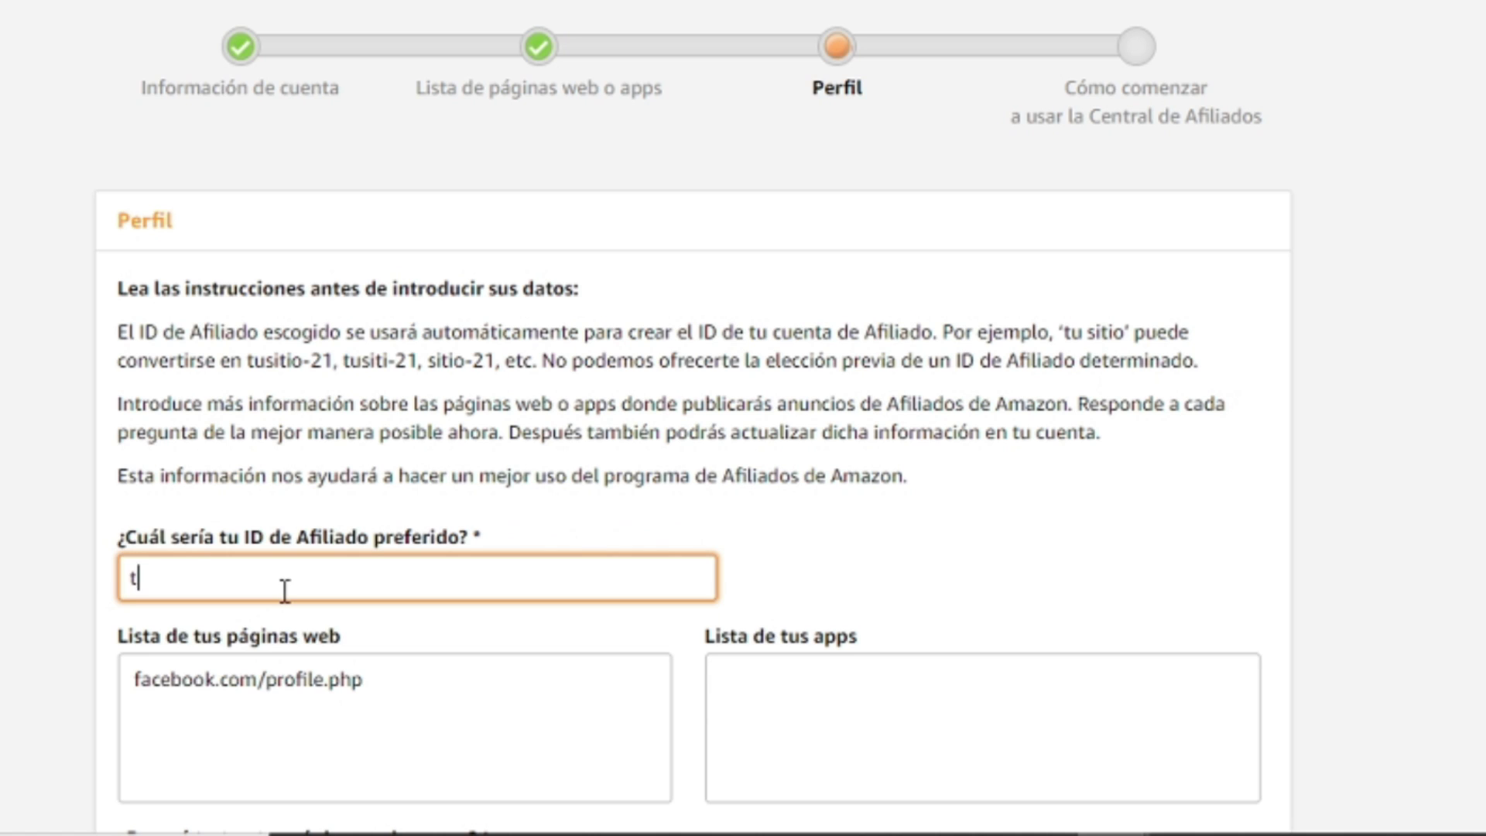
{"action": "type", "text": "utorials4everyone"}
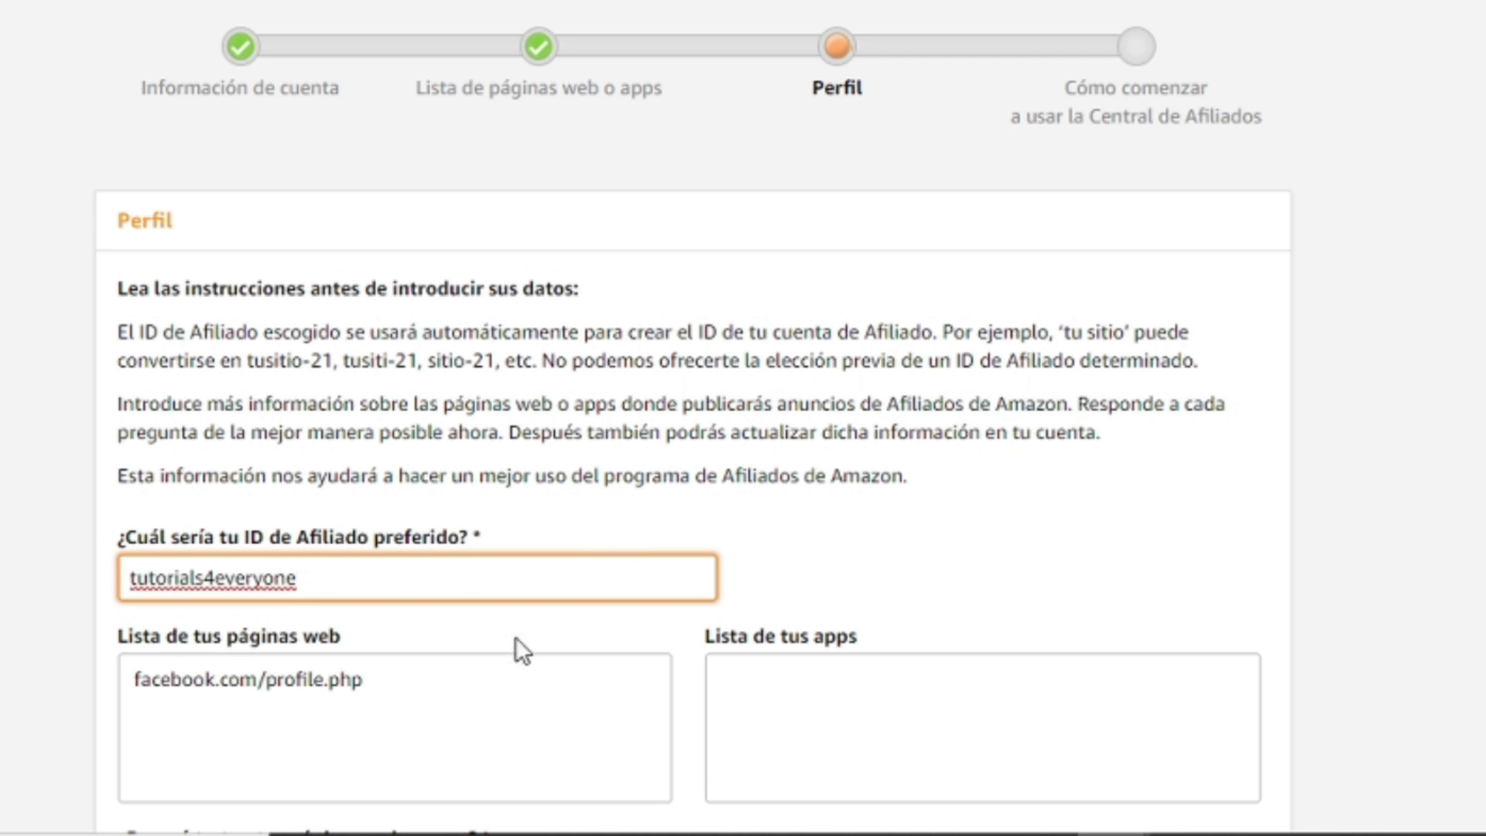
- Describe what the website is about as "Productos de utilidad informática"
{"action": "scroll", "coordinate": [510, 638], "scroll_direction": "down", "scroll_amount": 2}
{"action": "scroll", "coordinate": [373, 573], "scroll_direction": "down", "scroll_amount": 2}
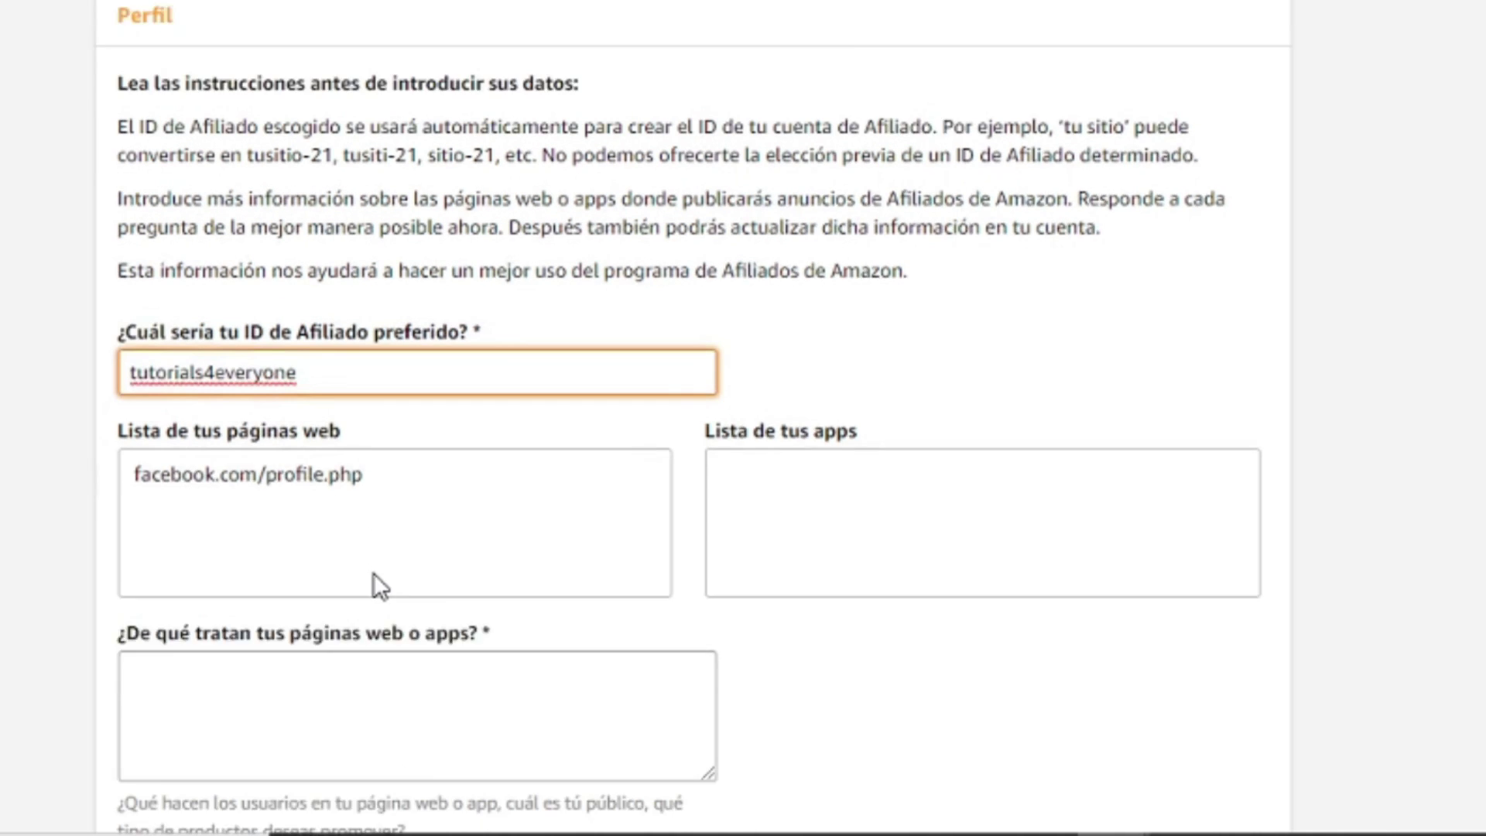
{"action": "scroll", "coordinate": [286, 496], "scroll_direction": "down", "scroll_amount": 2}
{"action": "left_click", "coordinate": [275, 463]}
{"action": "type", "text": "Productos"}
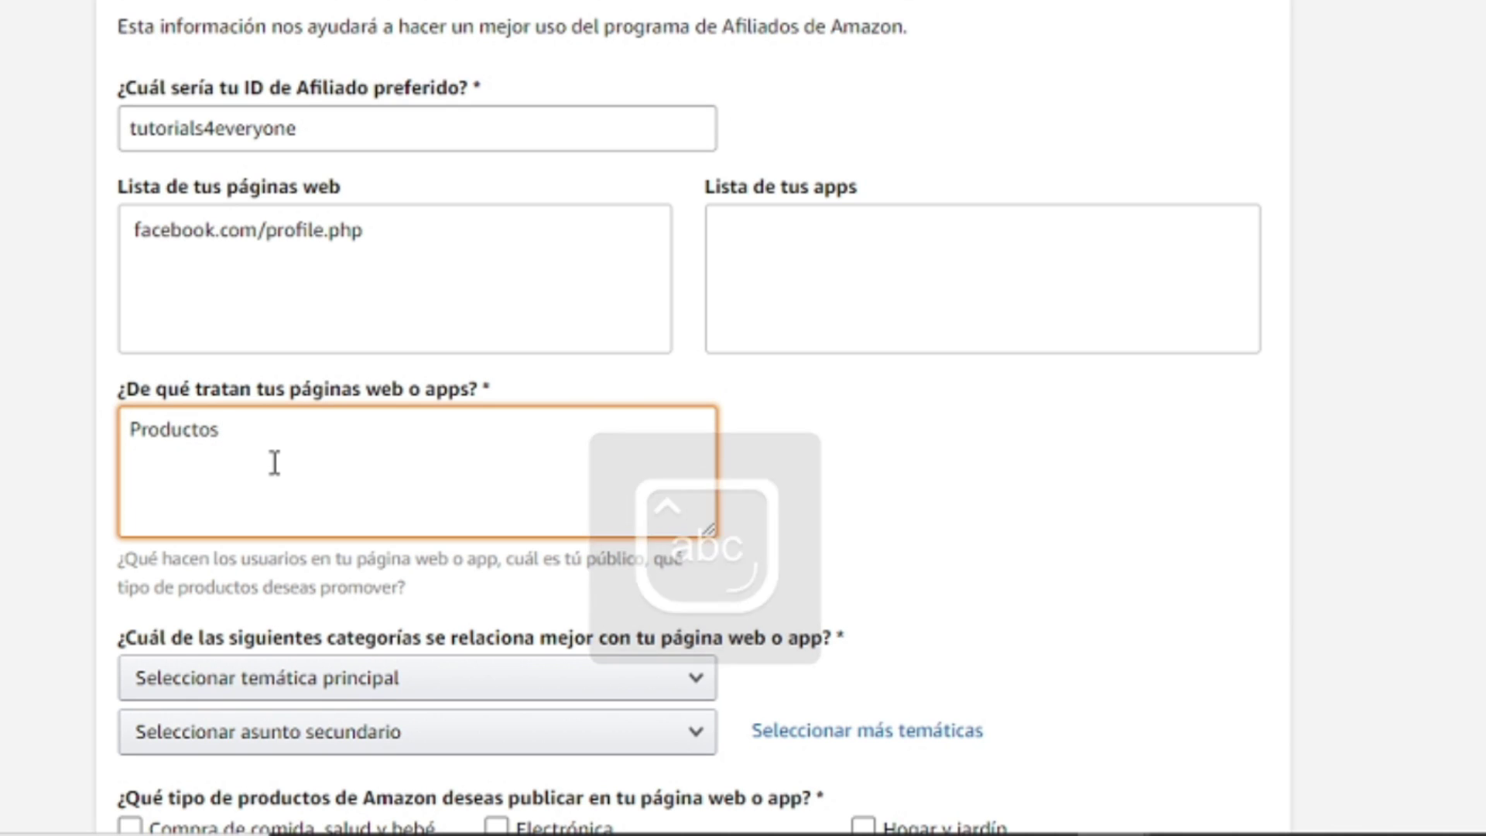
{"action": "type", "text": " de "}
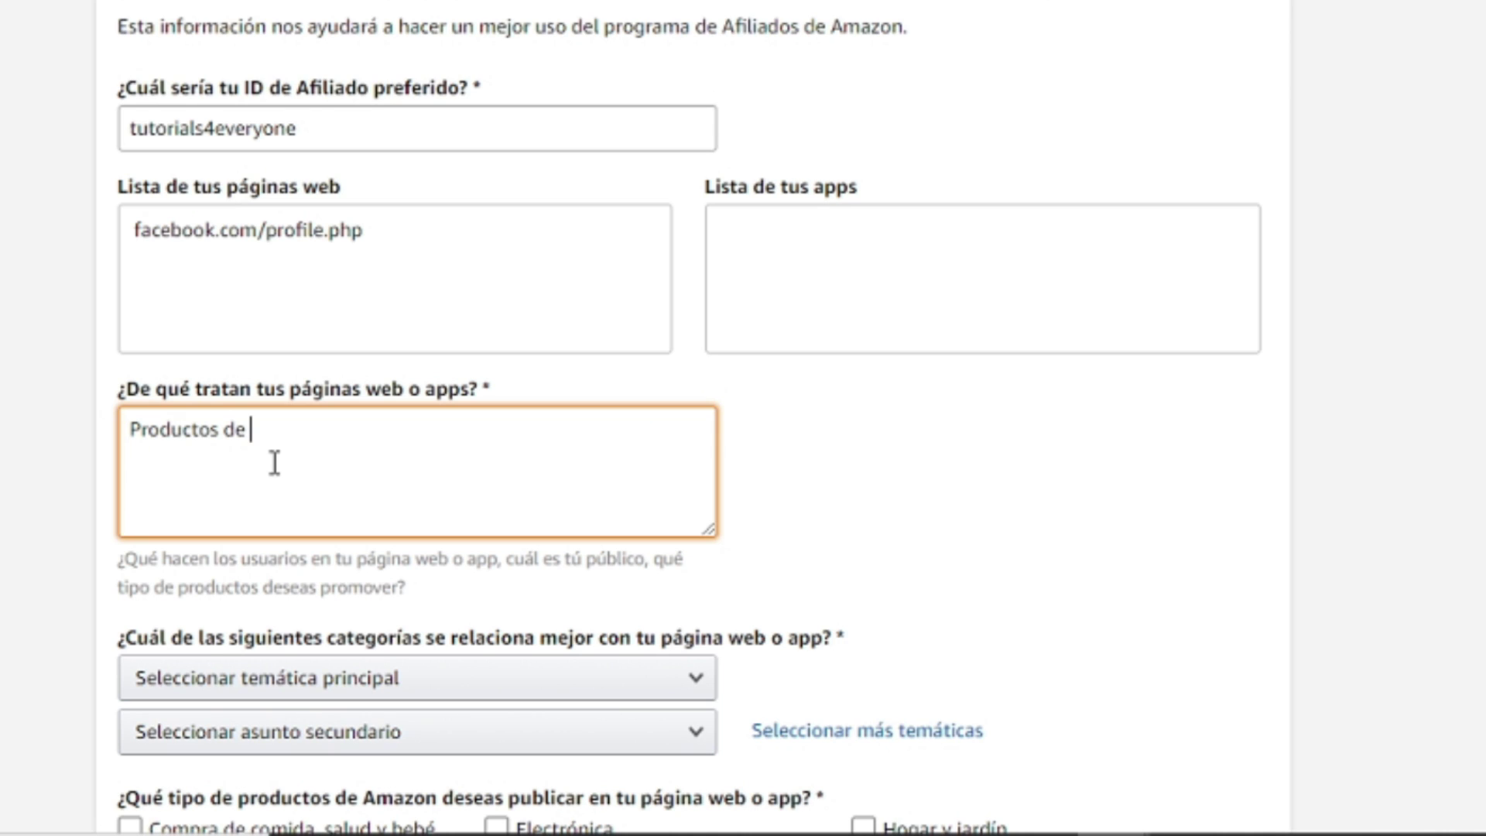
{"action": "type", "text": "utilidad"}
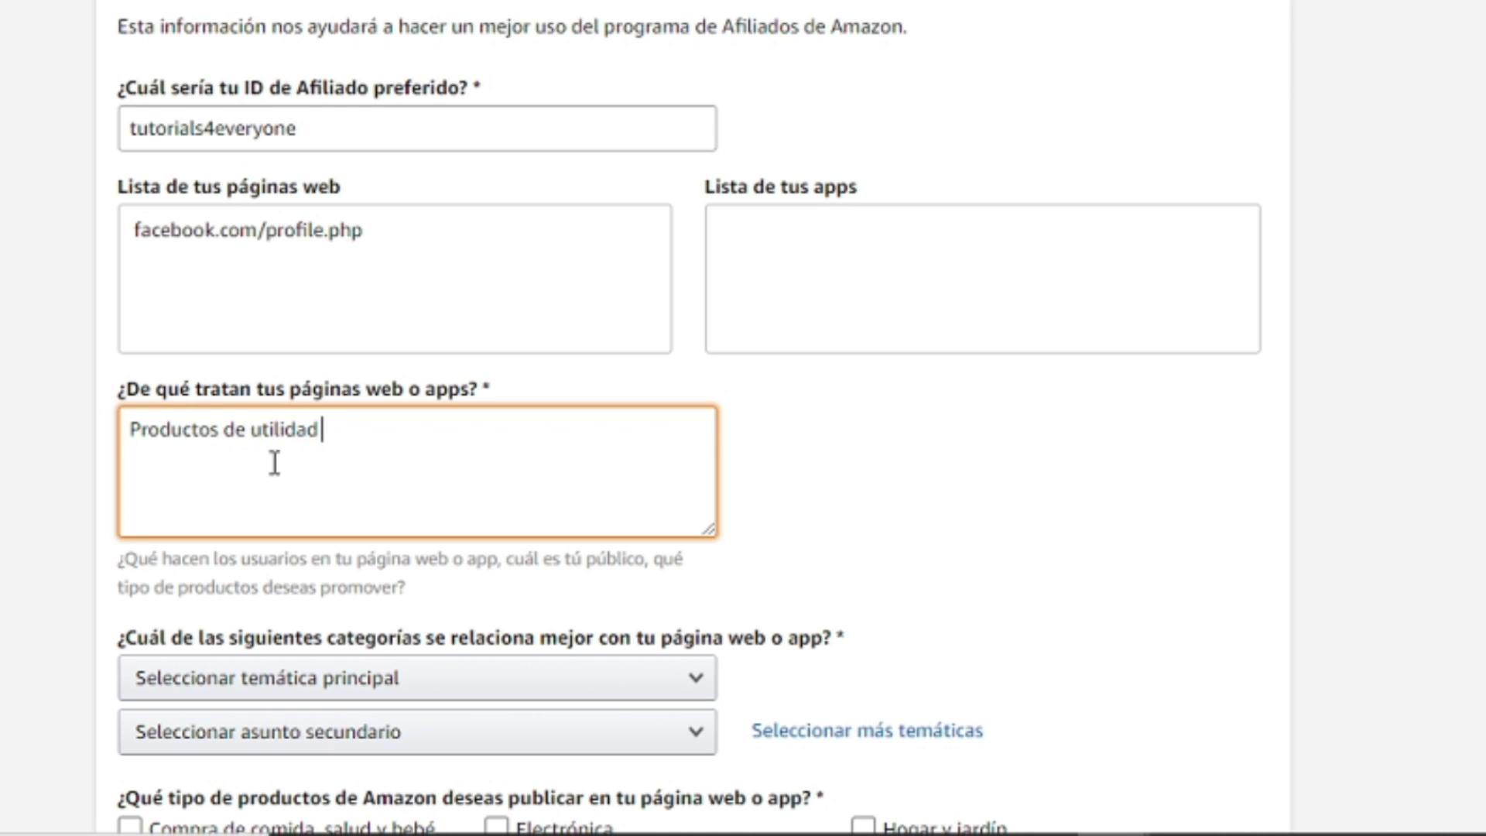
{"action": "type", "text": " informática"}
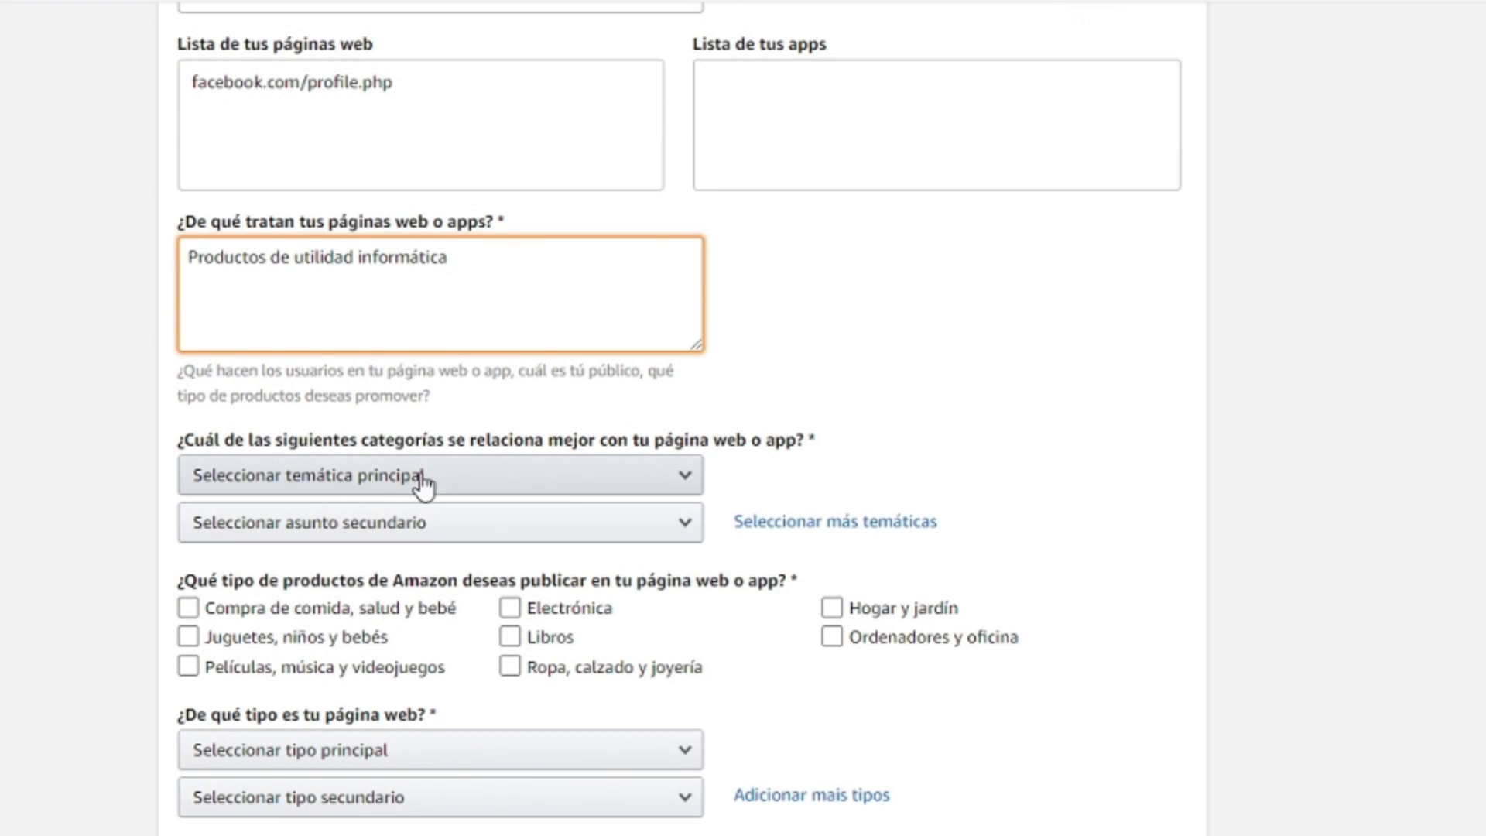
- Set the website's main category to Ordenadores/Software/Tecnología and its secondary category to Juegos
{"action": "left_click", "coordinate": [639, 477]}
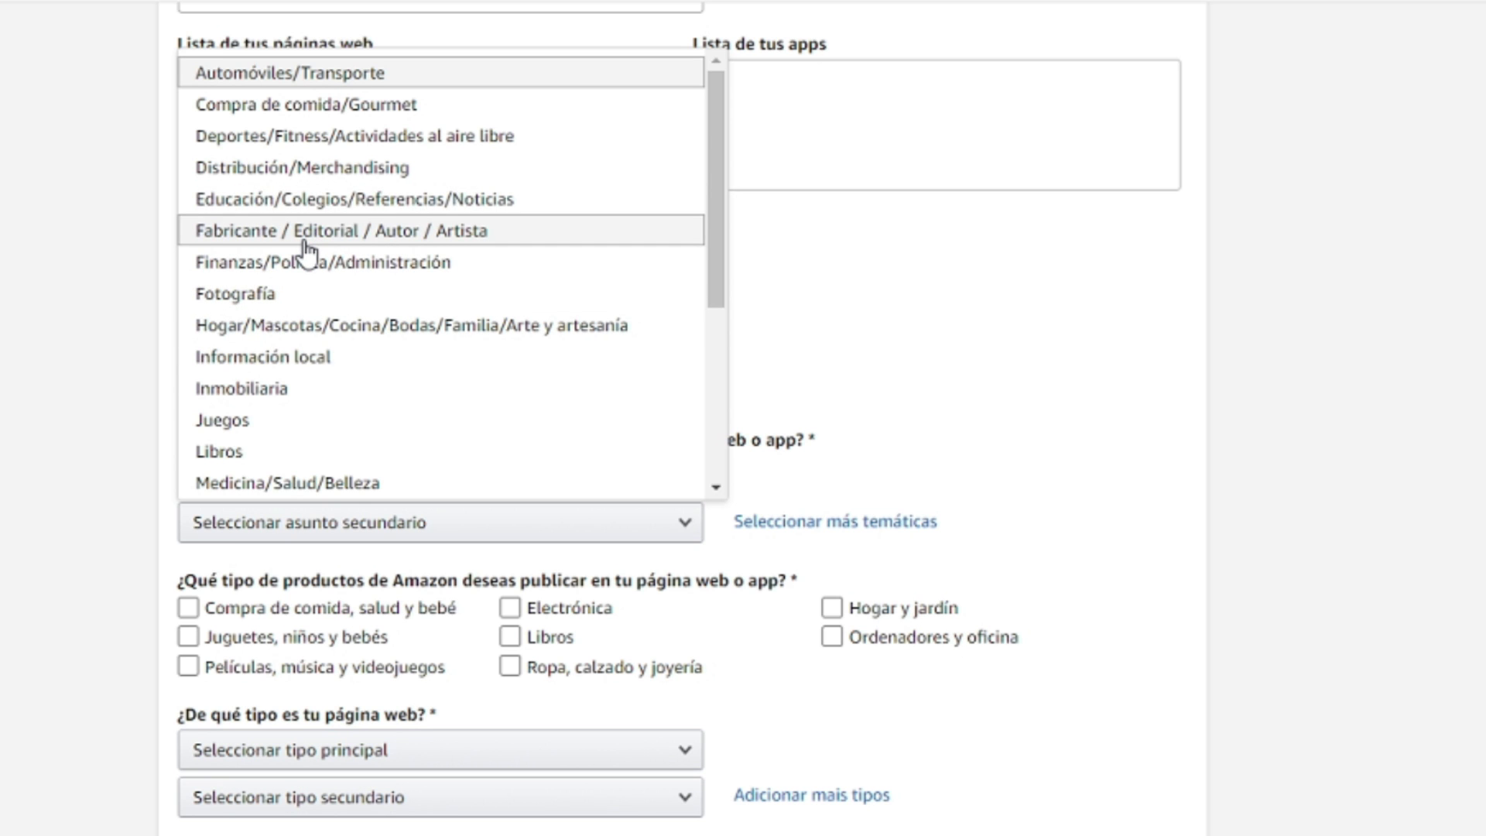
{"action": "scroll", "coordinate": [356, 255], "scroll_direction": "down", "scroll_amount": 3}
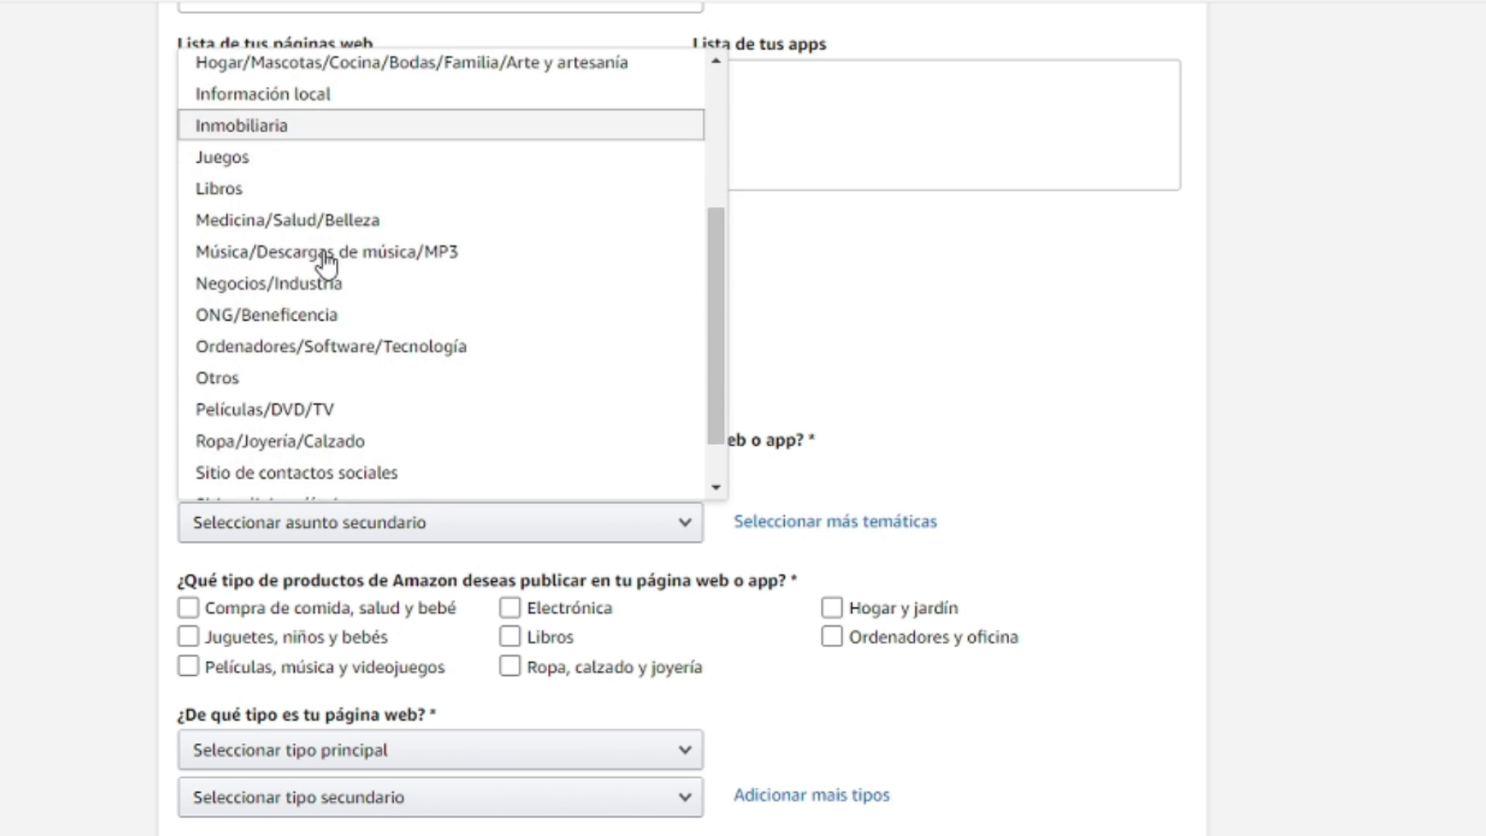
{"action": "scroll", "coordinate": [373, 343], "scroll_direction": "down", "scroll_amount": 1}
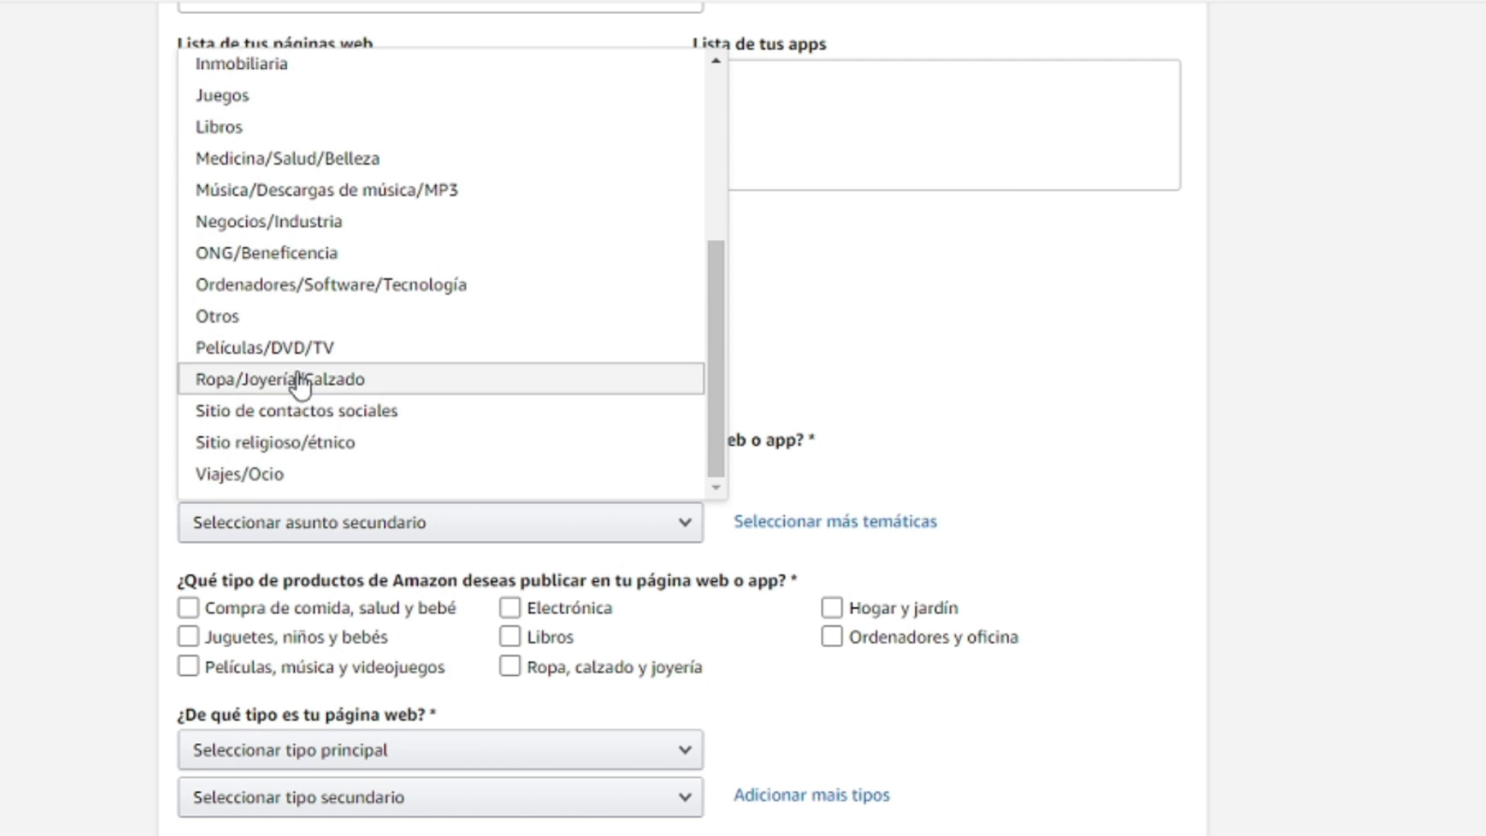
{"action": "left_click", "coordinate": [298, 285]}
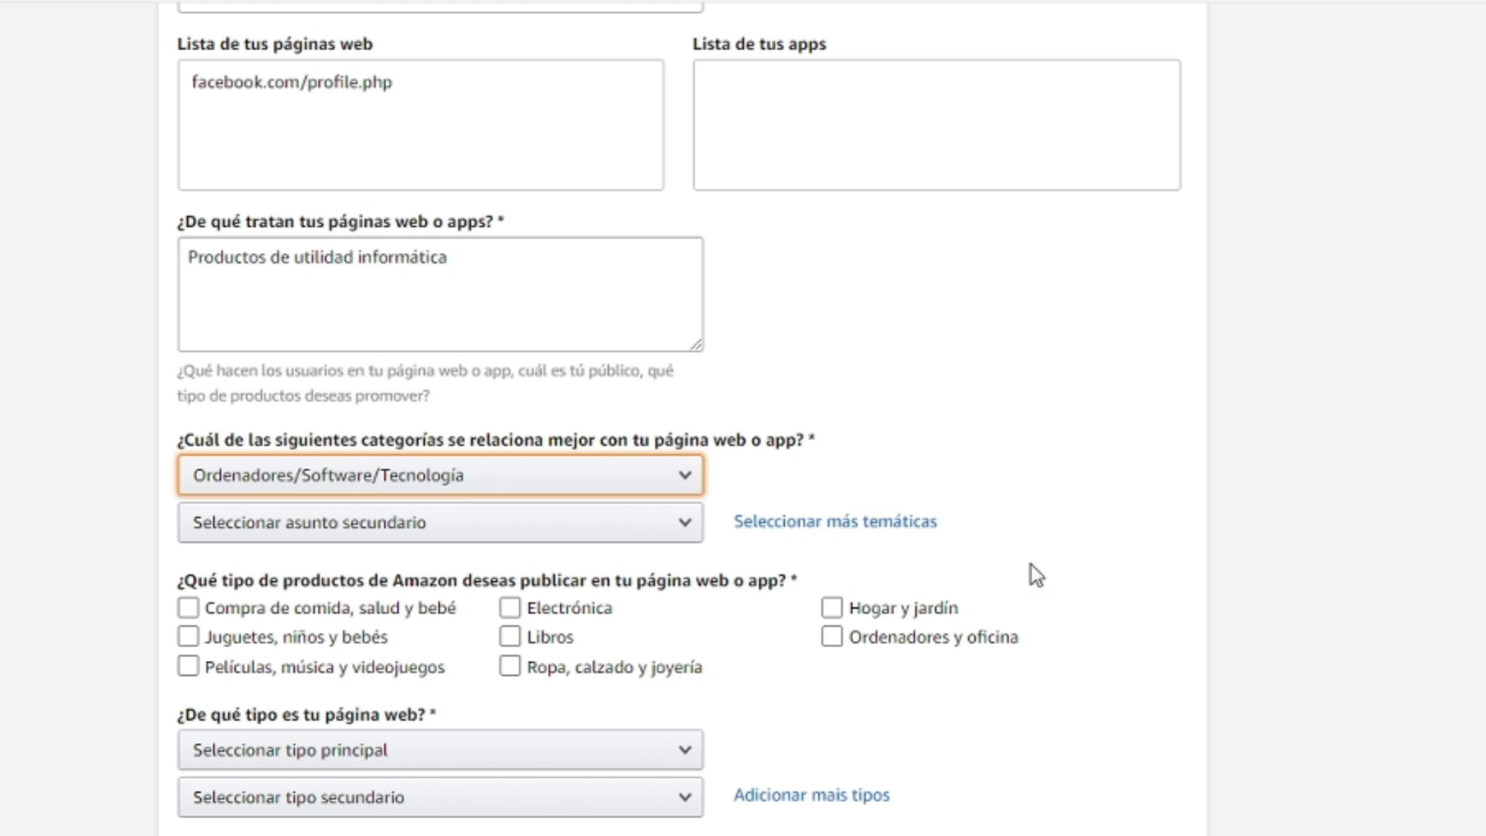
{"action": "left_click", "coordinate": [686, 526]}
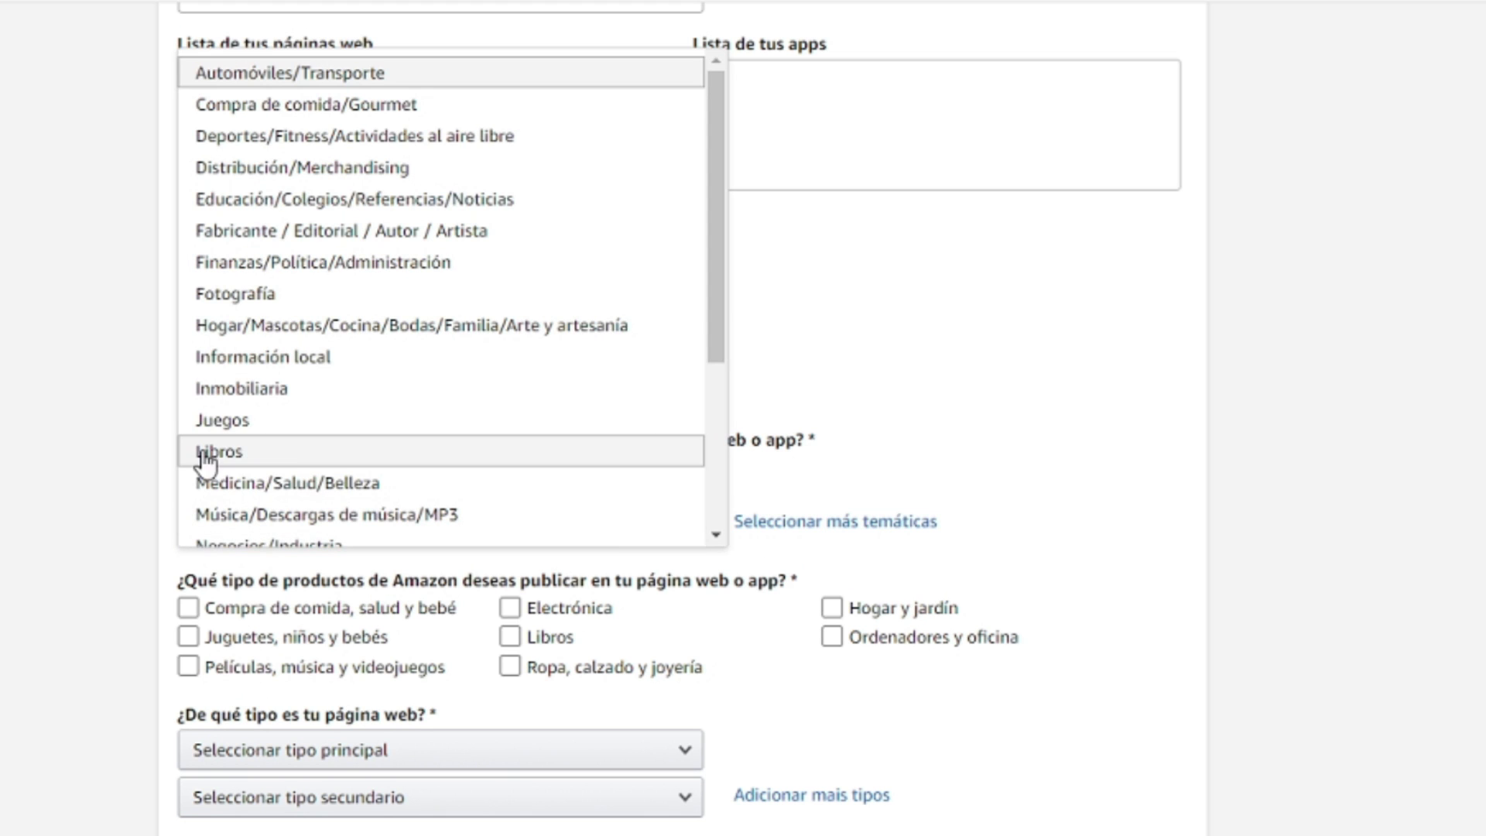
{"action": "left_click", "coordinate": [311, 437]}
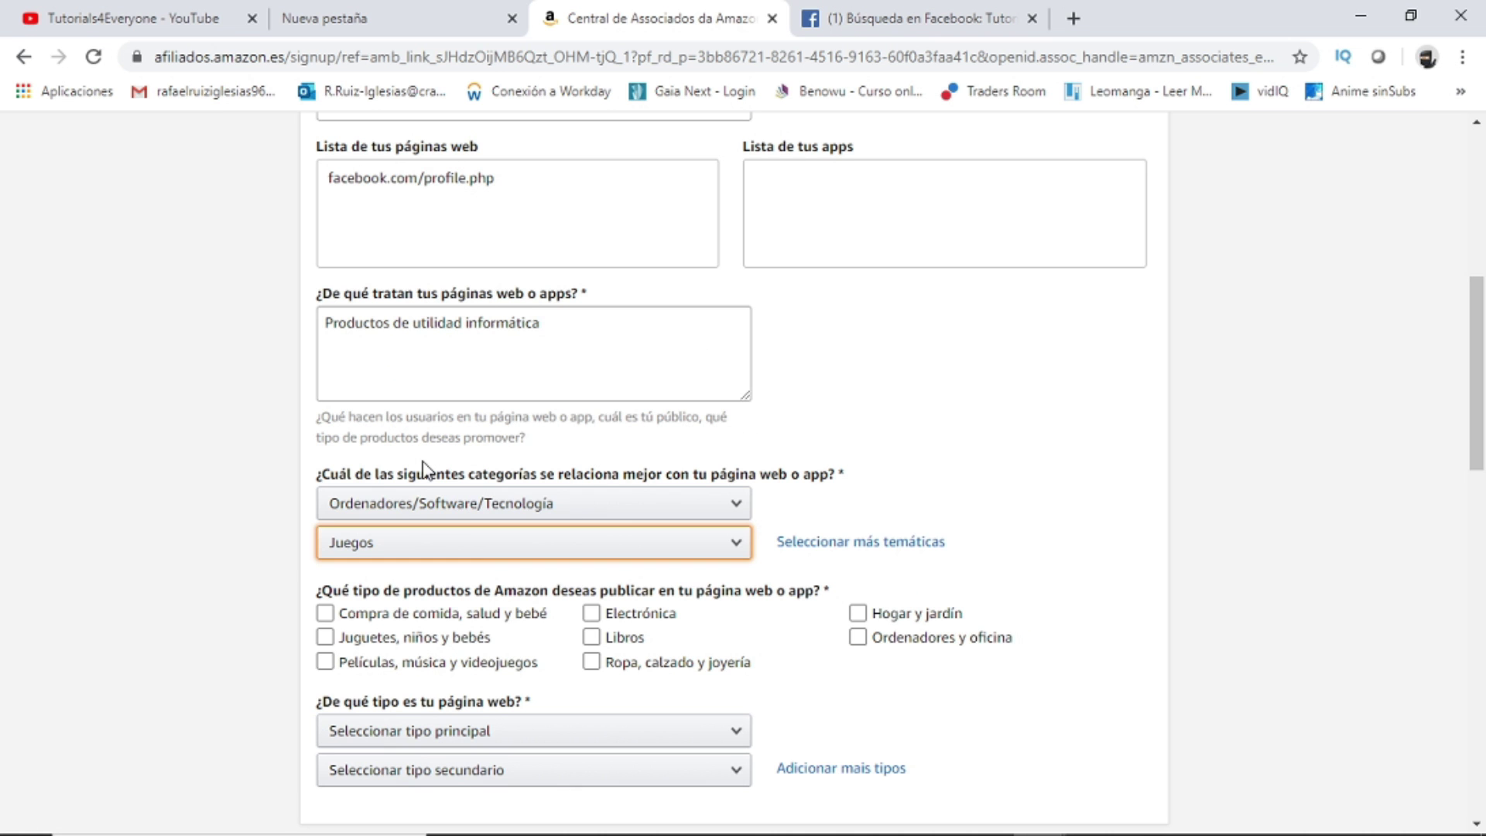
- Choose only Electrónica and Ordenadores y oficina as the Amazon product types to publish
{"action": "scroll", "coordinate": [467, 554], "scroll_direction": "up", "scroll_amount": 1}
{"action": "scroll", "coordinate": [475, 551], "scroll_direction": "down", "scroll_amount": 1}
{"action": "left_click", "coordinate": [439, 636]}
{"action": "left_click", "coordinate": [421, 611]}
{"action": "left_click", "coordinate": [419, 638]}
{"action": "left_click", "coordinate": [403, 663]}
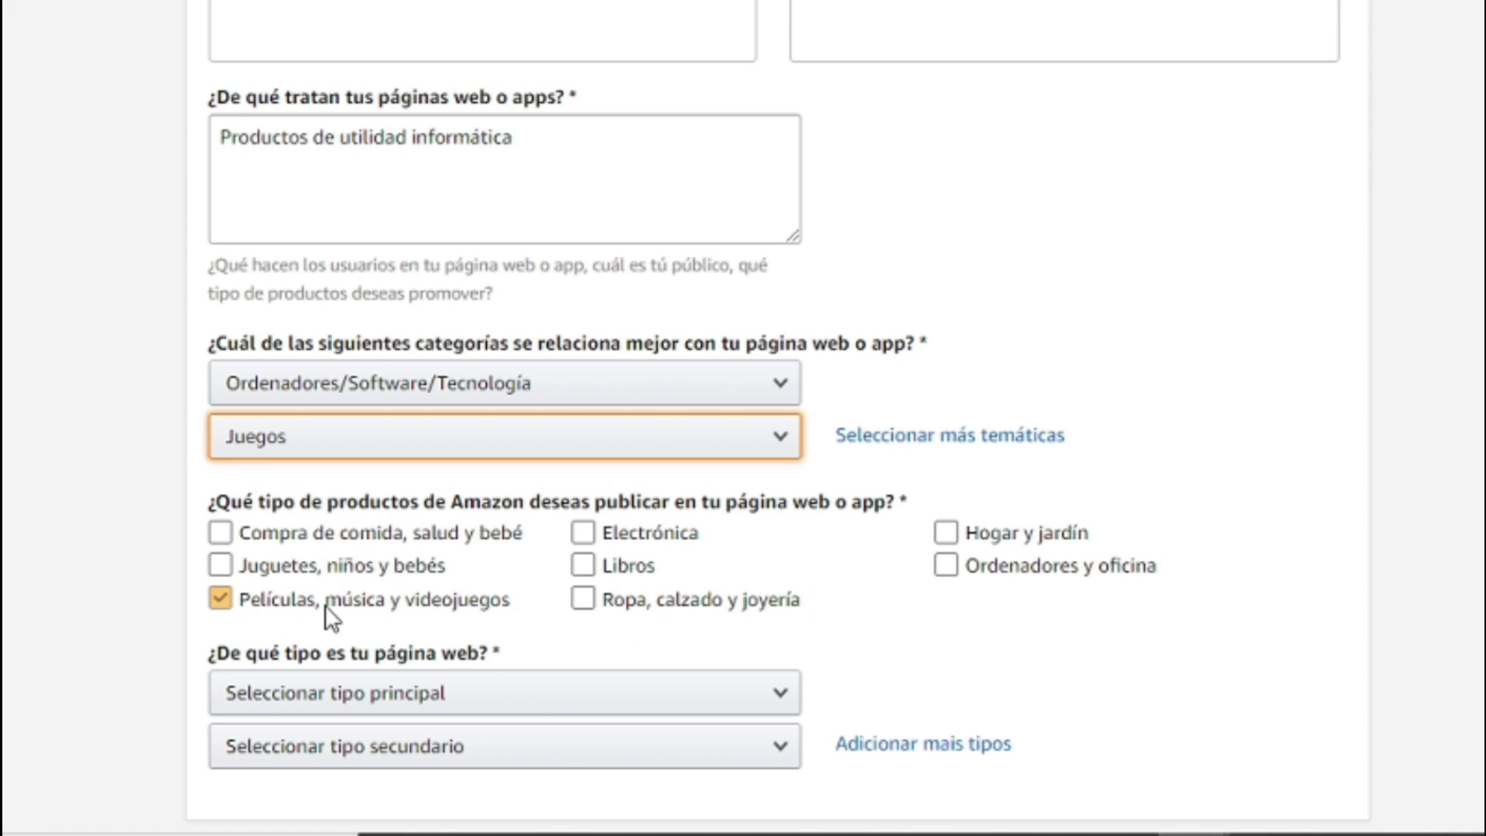
{"action": "left_click", "coordinate": [322, 606]}
{"action": "left_click", "coordinate": [581, 569]}
{"action": "left_click", "coordinate": [945, 565]}
{"action": "left_click", "coordinate": [583, 565]}
{"action": "left_click", "coordinate": [321, 603]}
{"action": "left_click", "coordinate": [313, 567]}
{"action": "left_click", "coordinate": [308, 542]}
{"action": "left_click", "coordinate": [308, 545]}
{"action": "left_click", "coordinate": [638, 535]}
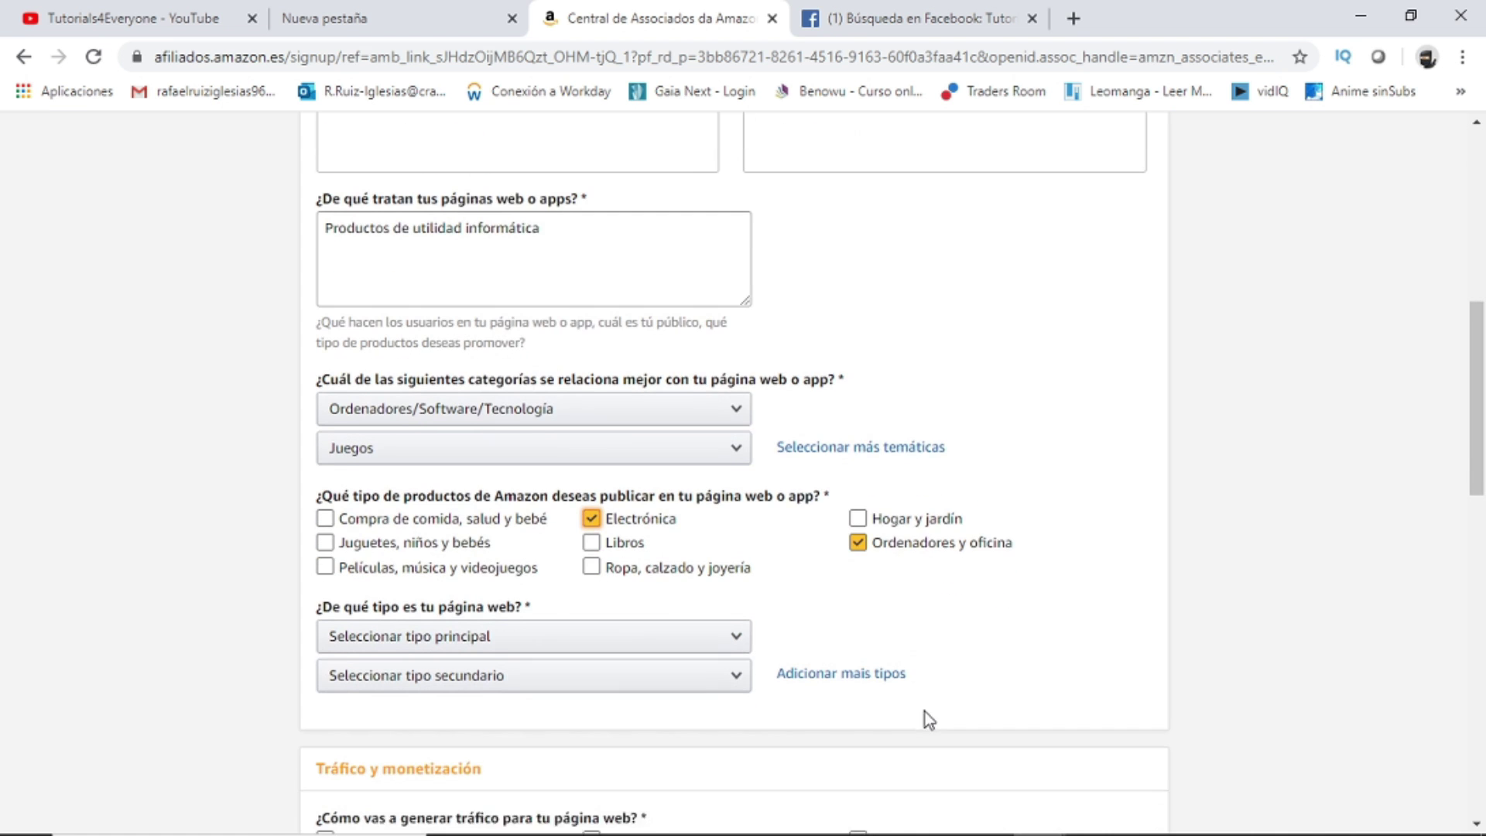
- Set the website's main type to Una página web de contenido and its secondary type to Un blog
{"action": "scroll", "coordinate": [816, 697], "scroll_direction": "down", "scroll_amount": 2}
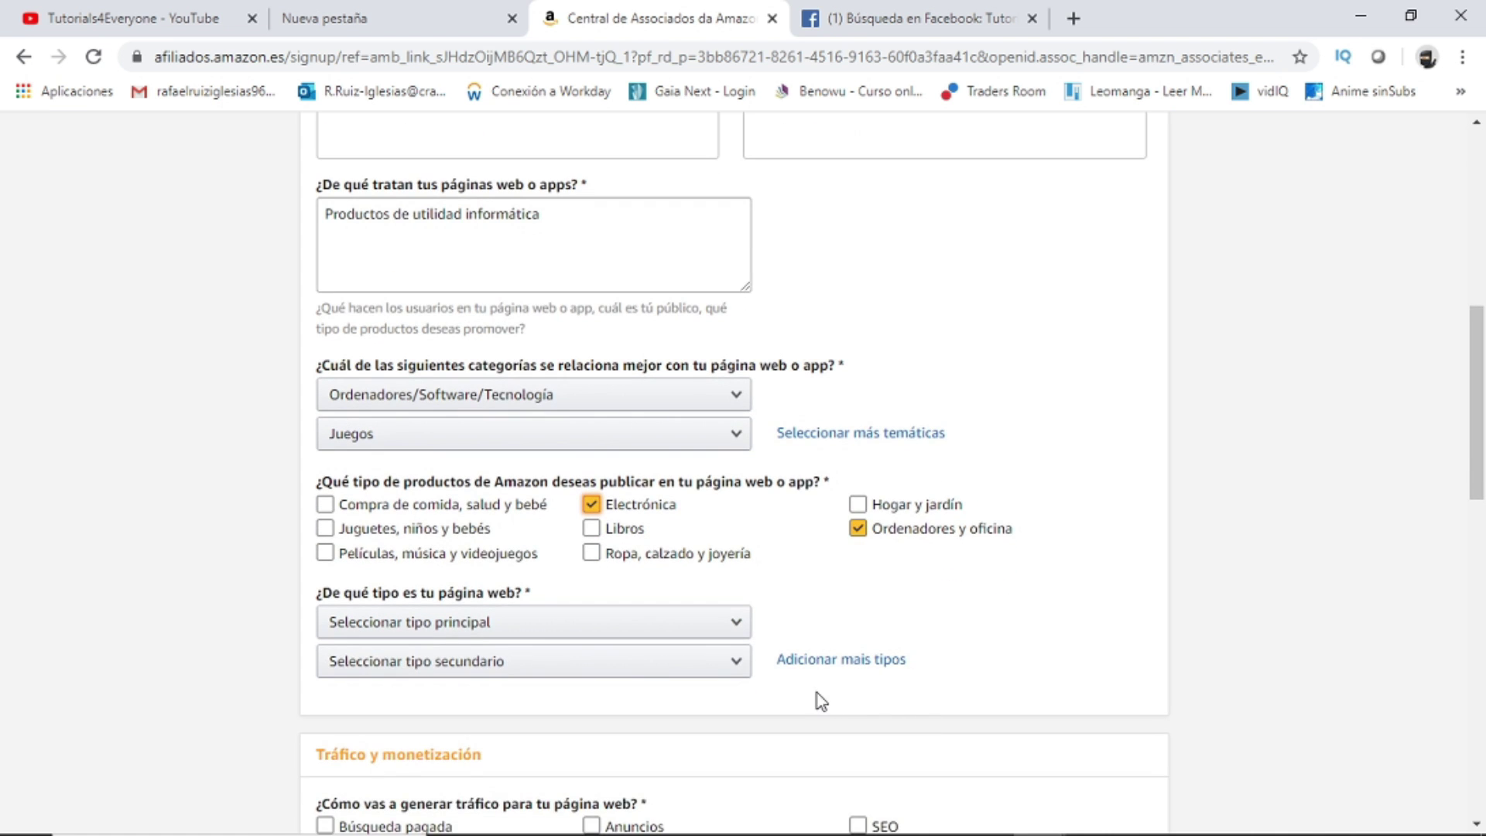
{"action": "left_click", "coordinate": [699, 518]}
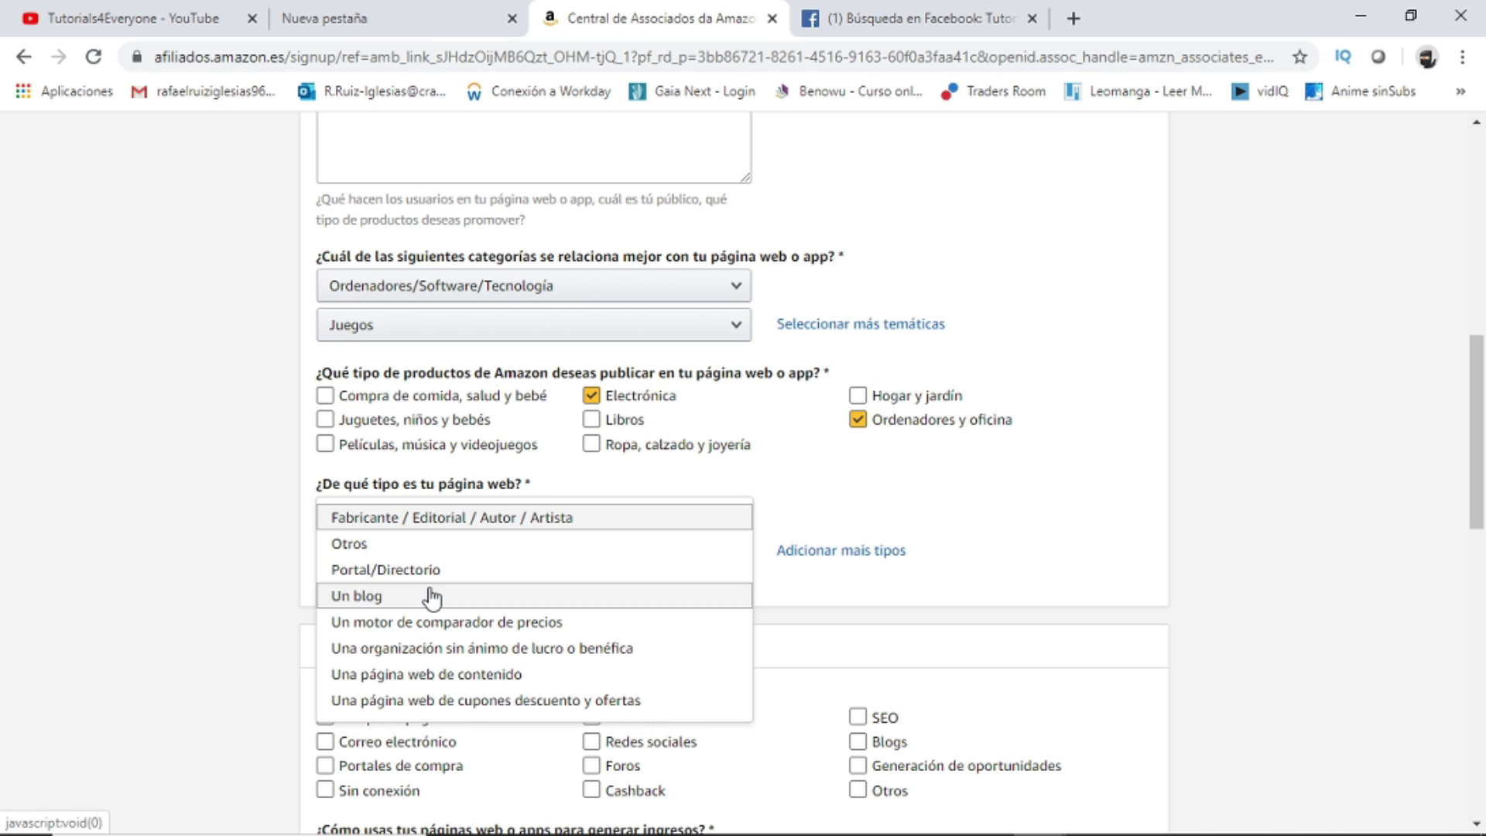
{"action": "left_click", "coordinate": [467, 674]}
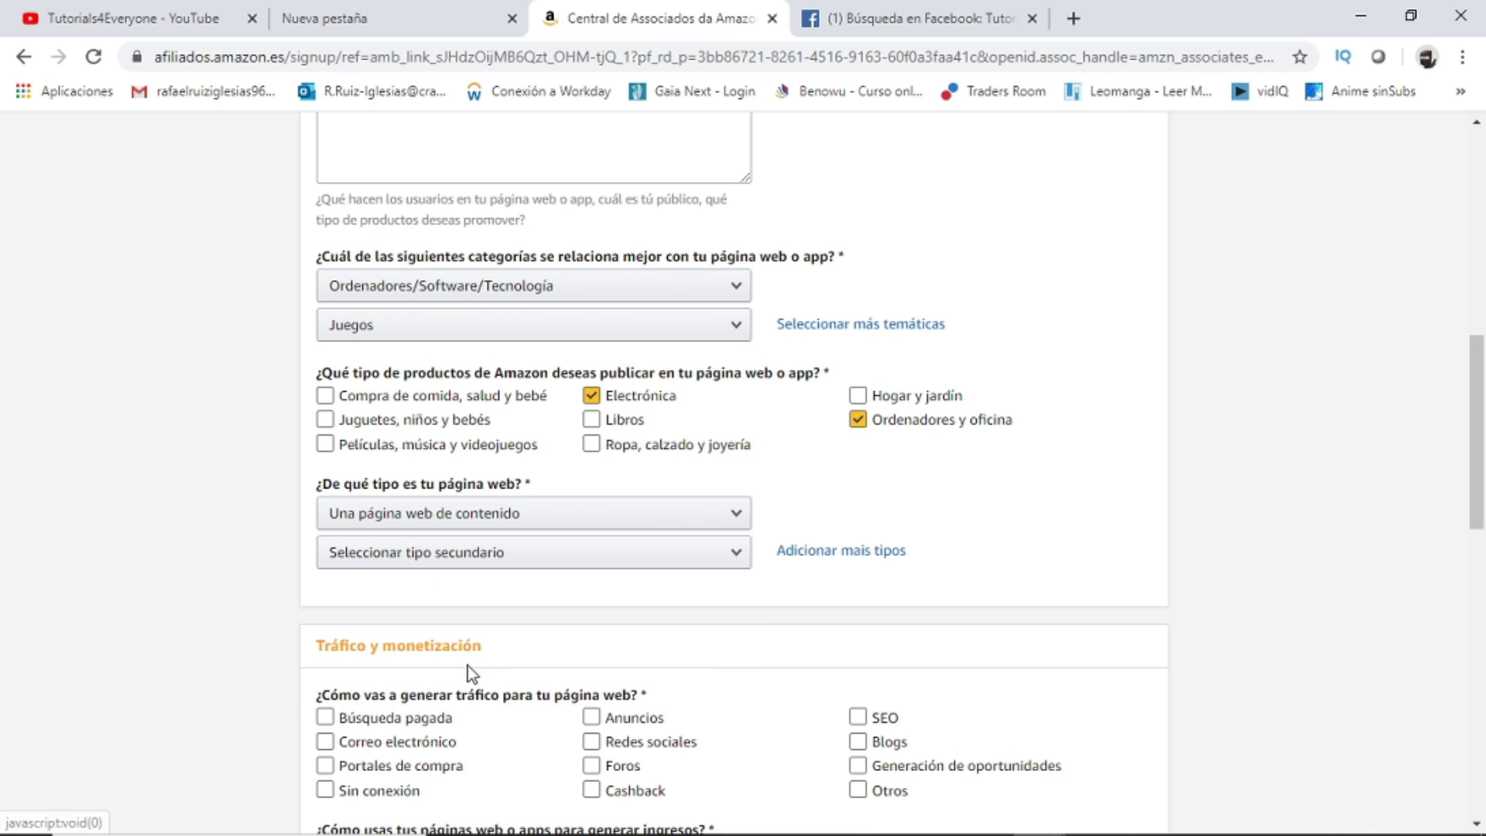
{"action": "left_click", "coordinate": [549, 562]}
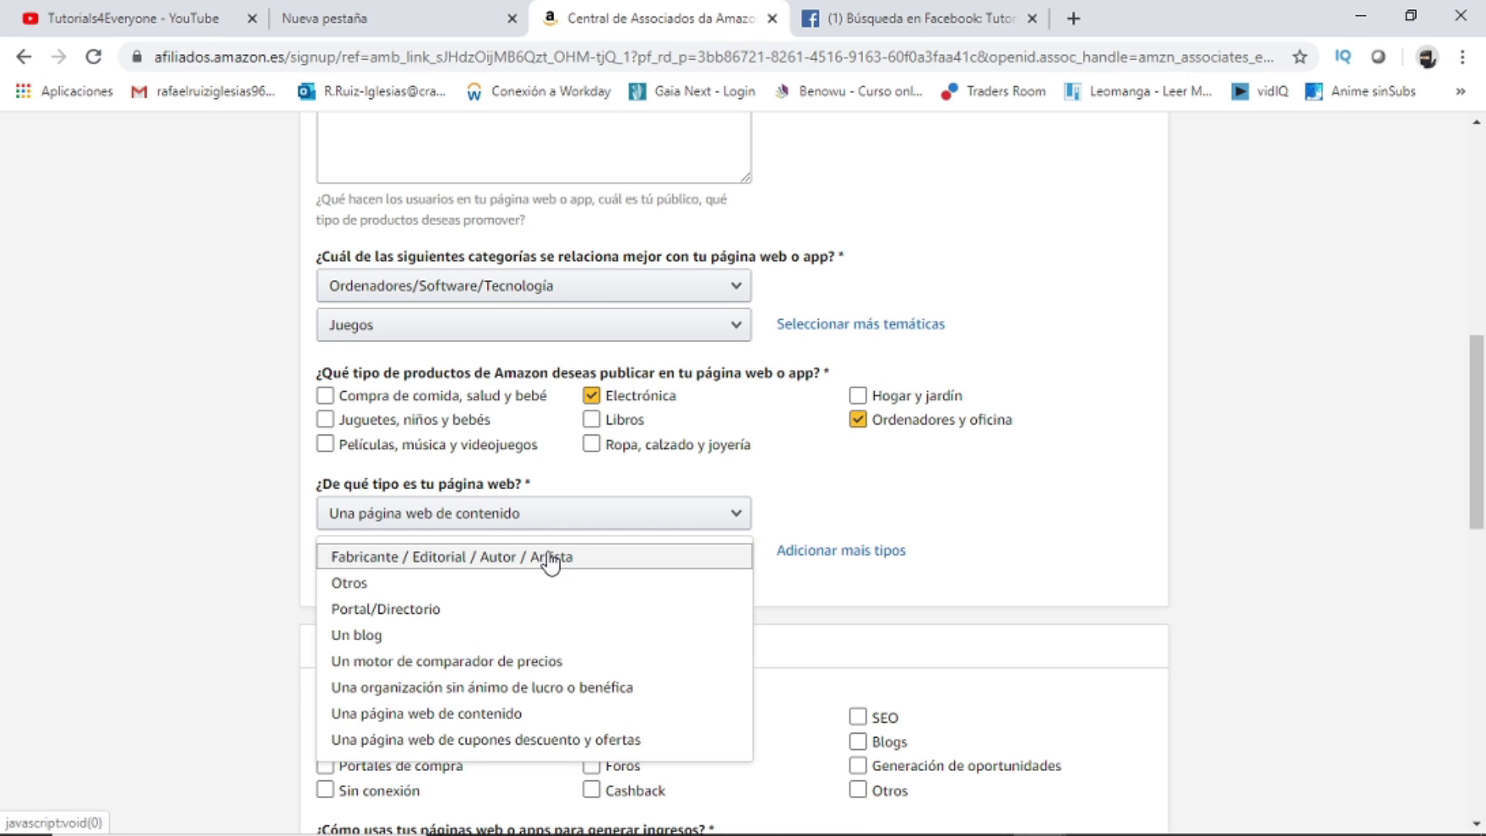
{"action": "left_click", "coordinate": [447, 644]}
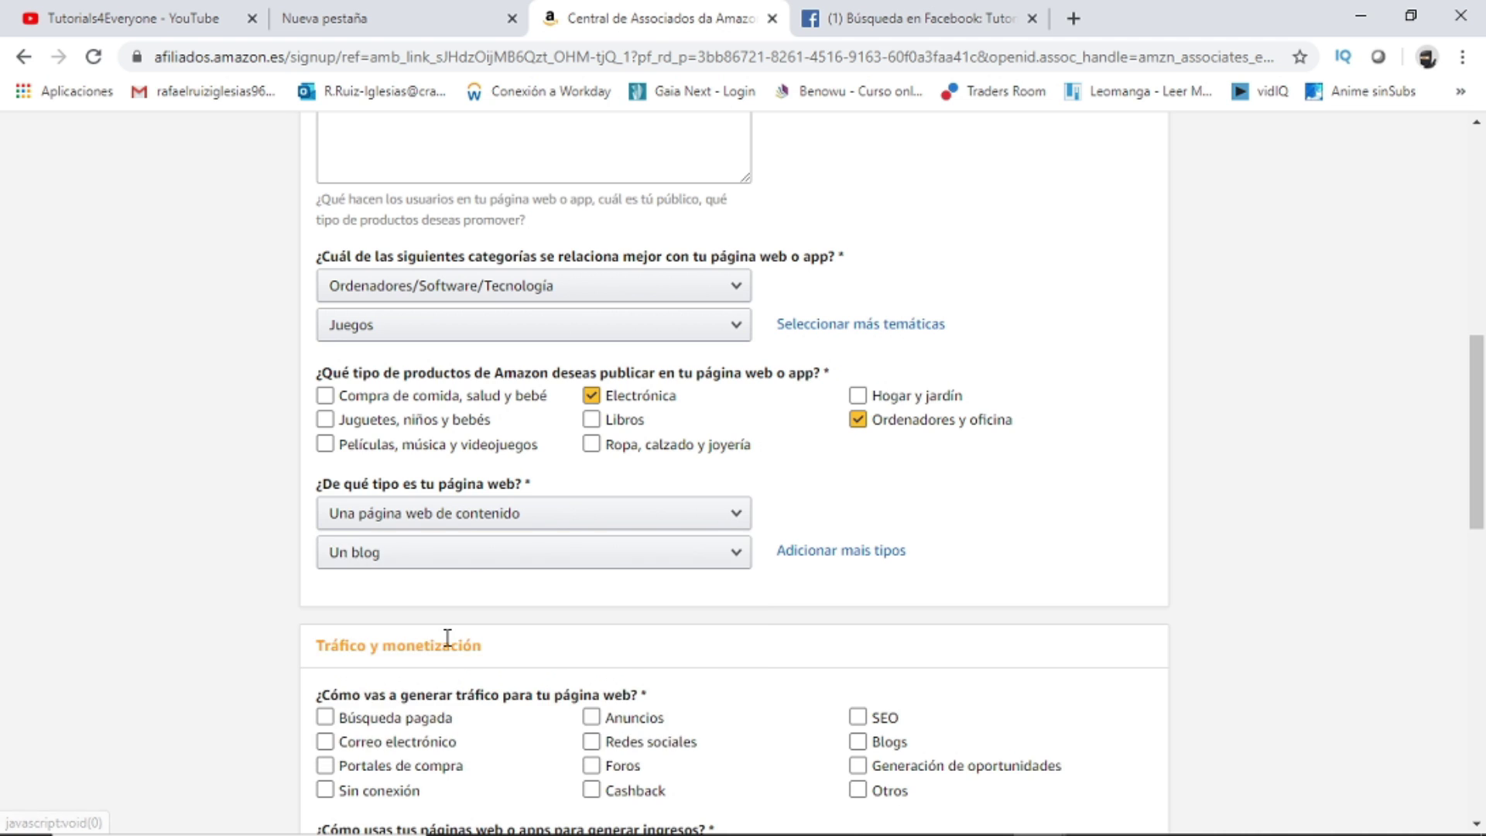
- Select Foros, Redes sociales and Anuncios as the ways to generate traffic for the website
{"action": "scroll", "coordinate": [448, 634], "scroll_direction": "down", "scroll_amount": 3}
{"action": "left_click", "coordinate": [434, 525]}
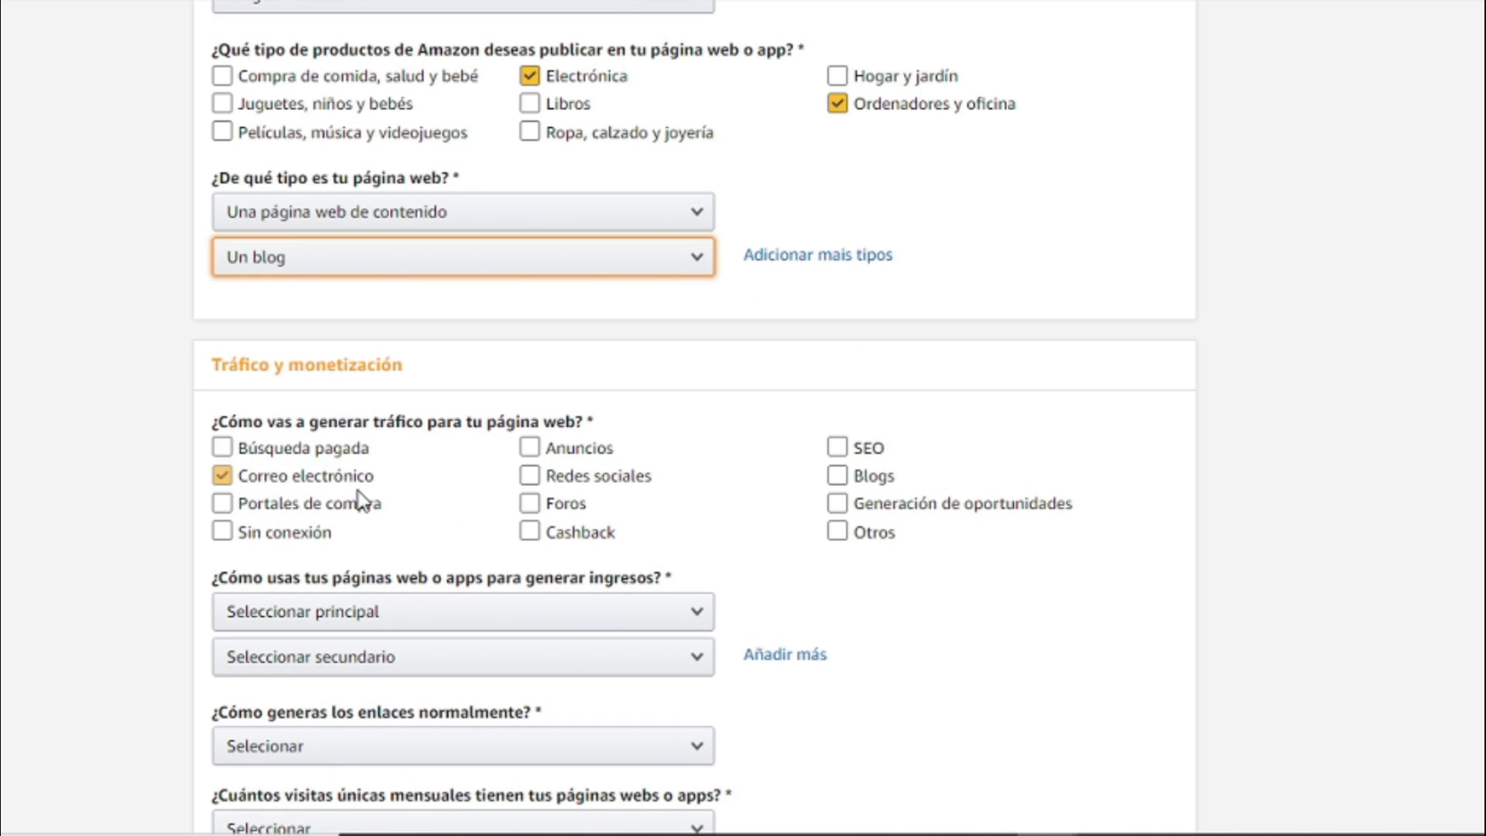
{"action": "scroll", "coordinate": [618, 392], "scroll_direction": "up", "scroll_amount": 1}
{"action": "scroll", "coordinate": [618, 391], "scroll_direction": "down", "scroll_amount": 1}
{"action": "left_click", "coordinate": [537, 503]}
{"action": "left_click", "coordinate": [600, 476]}
{"action": "left_click", "coordinate": [579, 451]}
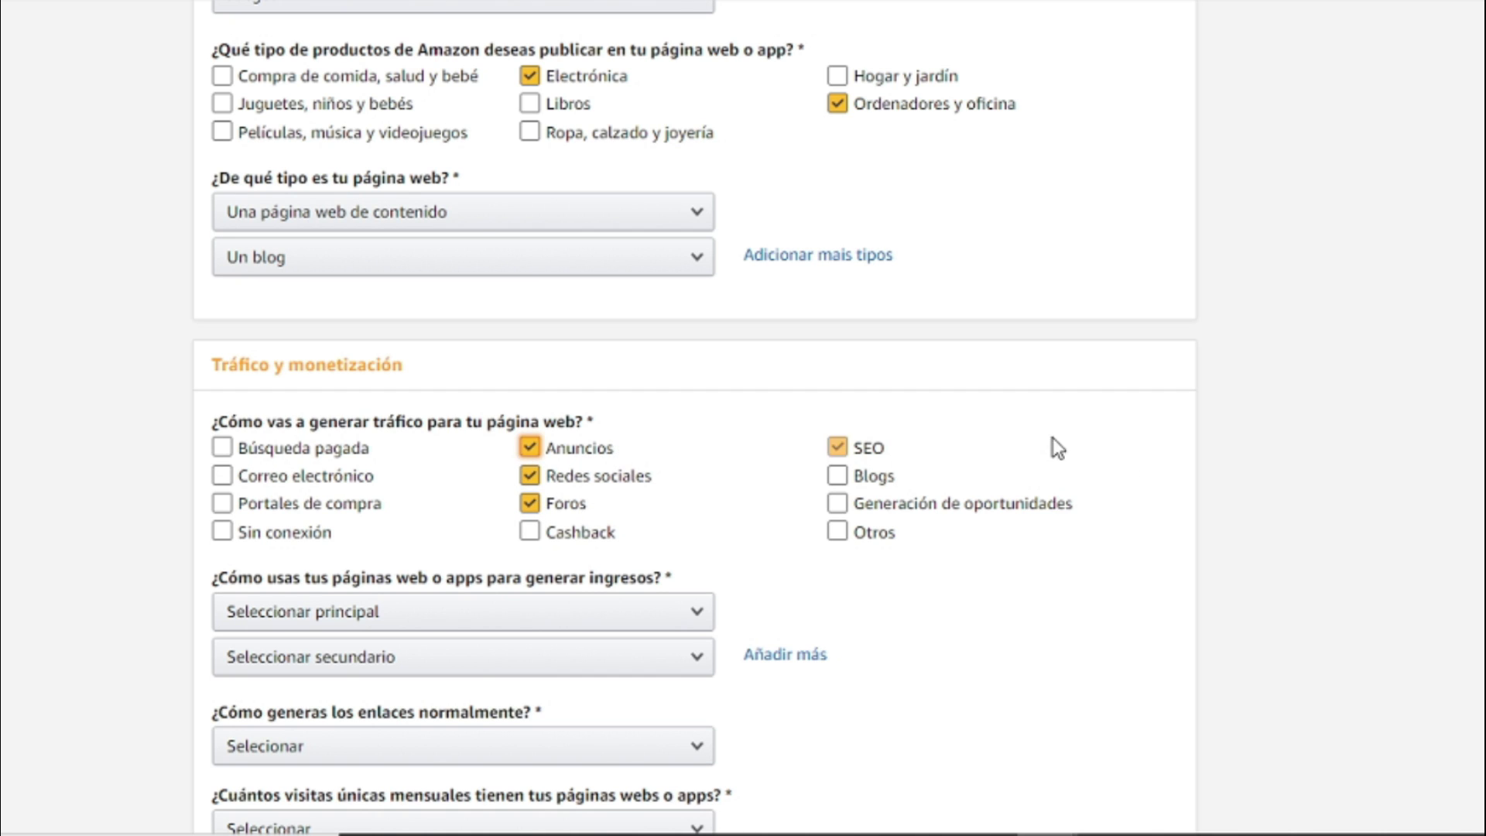
- Set the main way the website generates income to Anuncios and leave the secondary way unselected
{"action": "scroll", "coordinate": [1012, 611], "scroll_direction": "down", "scroll_amount": 2}
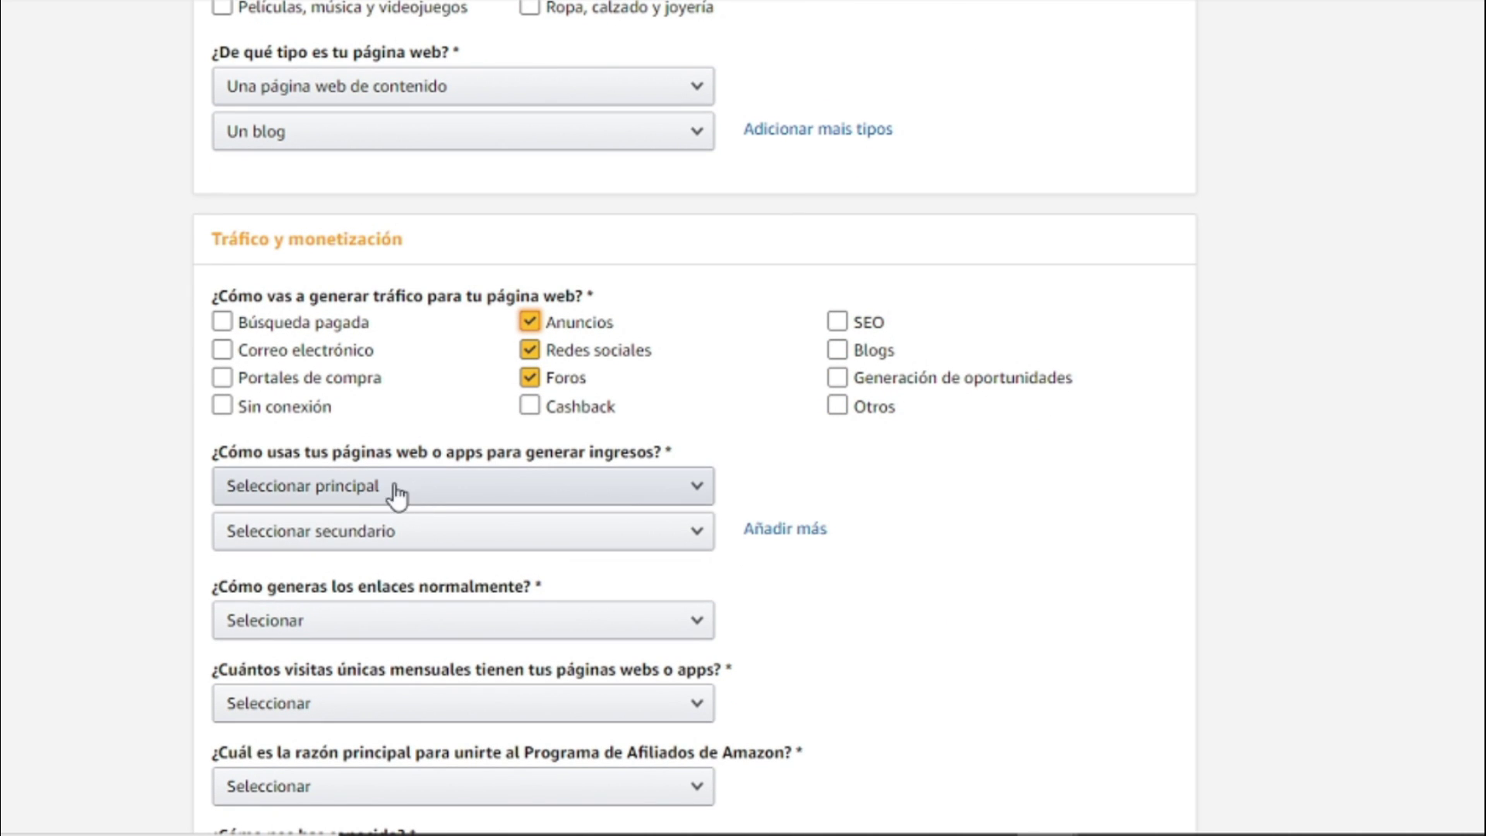
{"action": "scroll", "coordinate": [544, 541], "scroll_direction": "down", "scroll_amount": 2}
{"action": "left_click", "coordinate": [662, 364]}
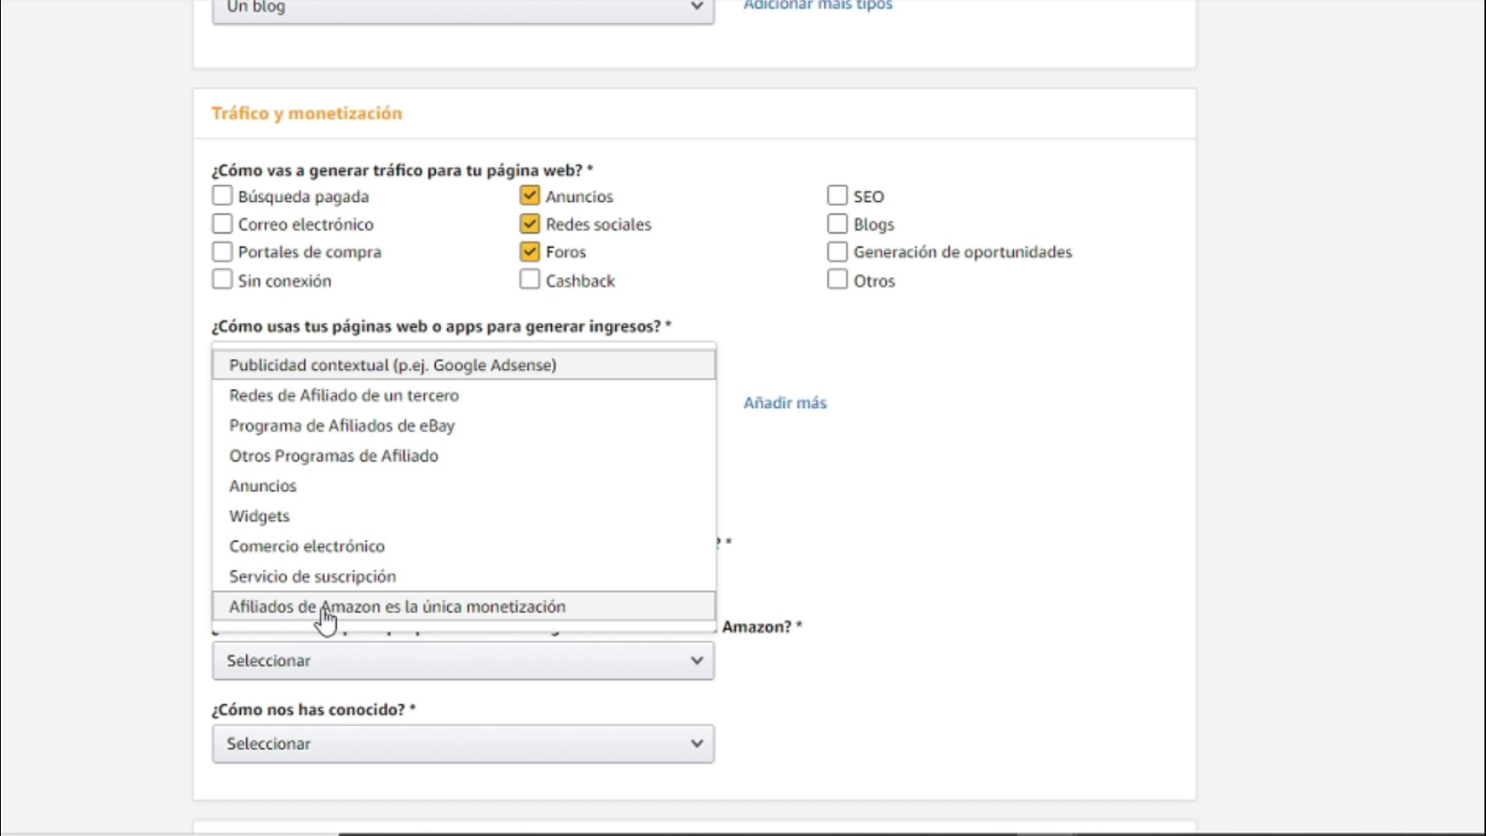
{"action": "left_click", "coordinate": [298, 486]}
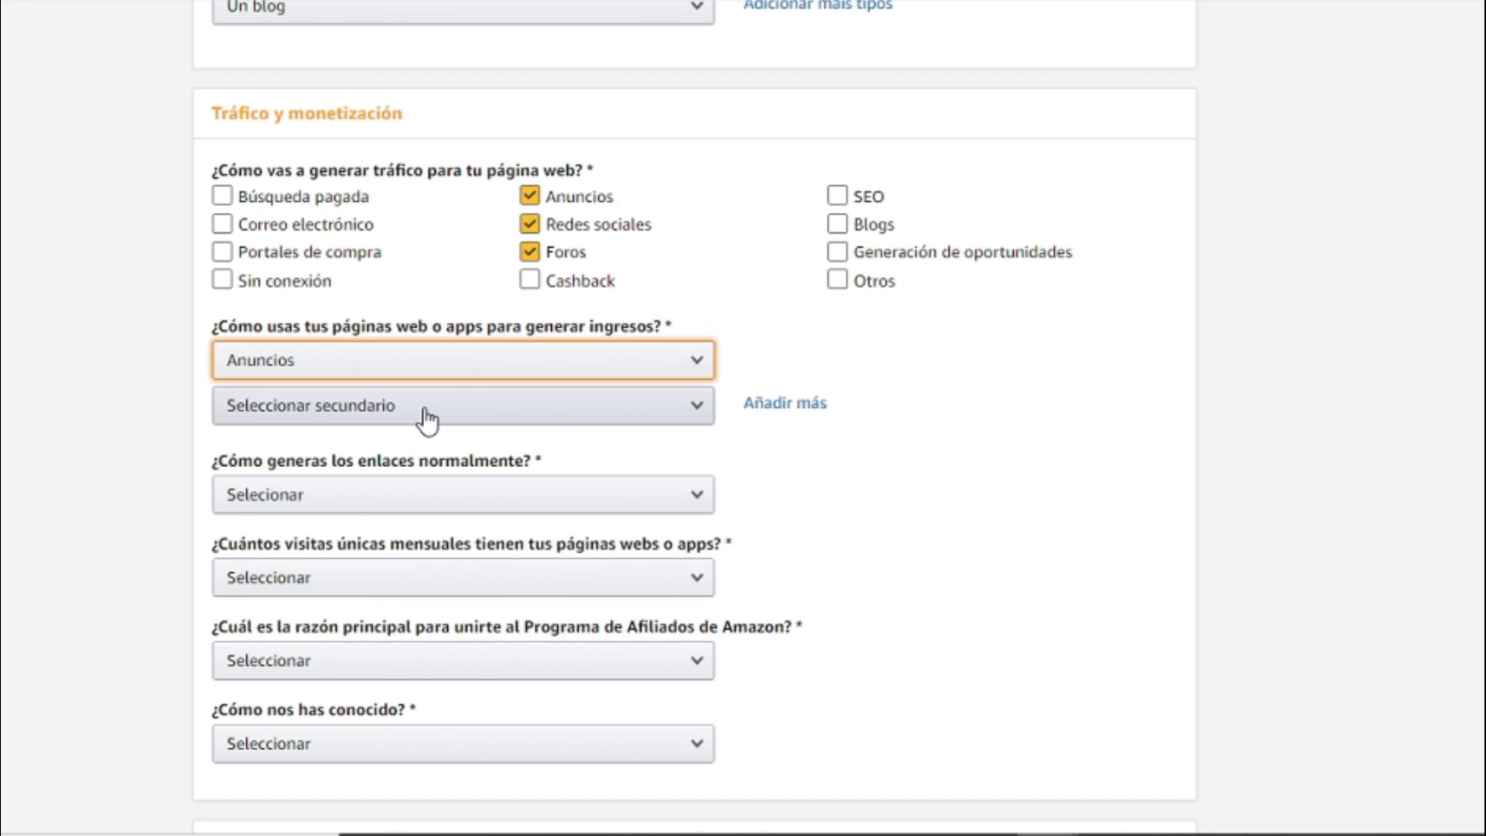
{"action": "left_click", "coordinate": [425, 406]}
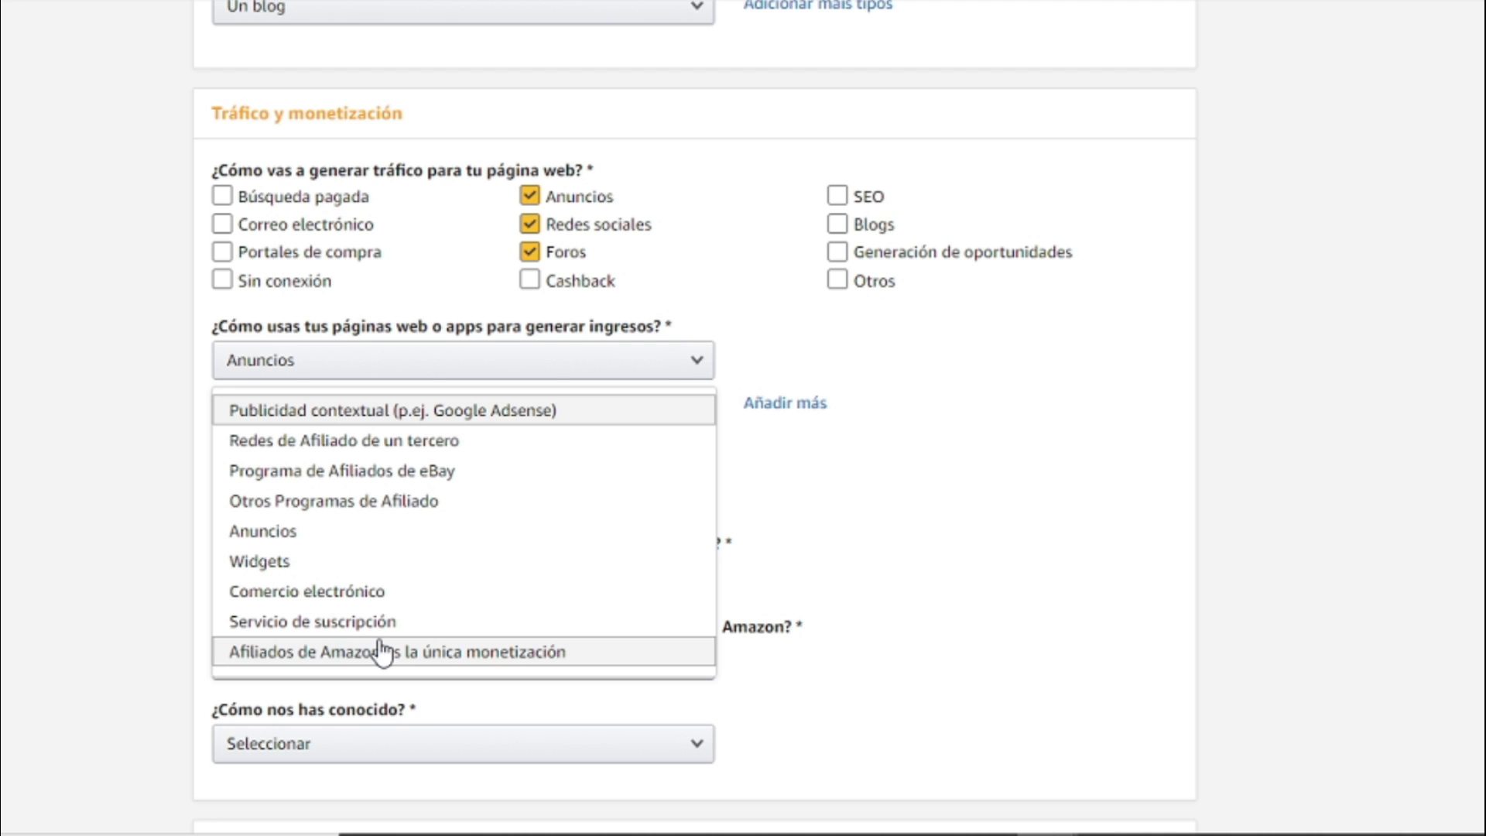
{"action": "left_click", "coordinate": [1354, 564]}
- Set the usual link-building method to Editor de blogs and the monthly unique visits to Entre 501 y 5.000
{"action": "left_click", "coordinate": [373, 512]}
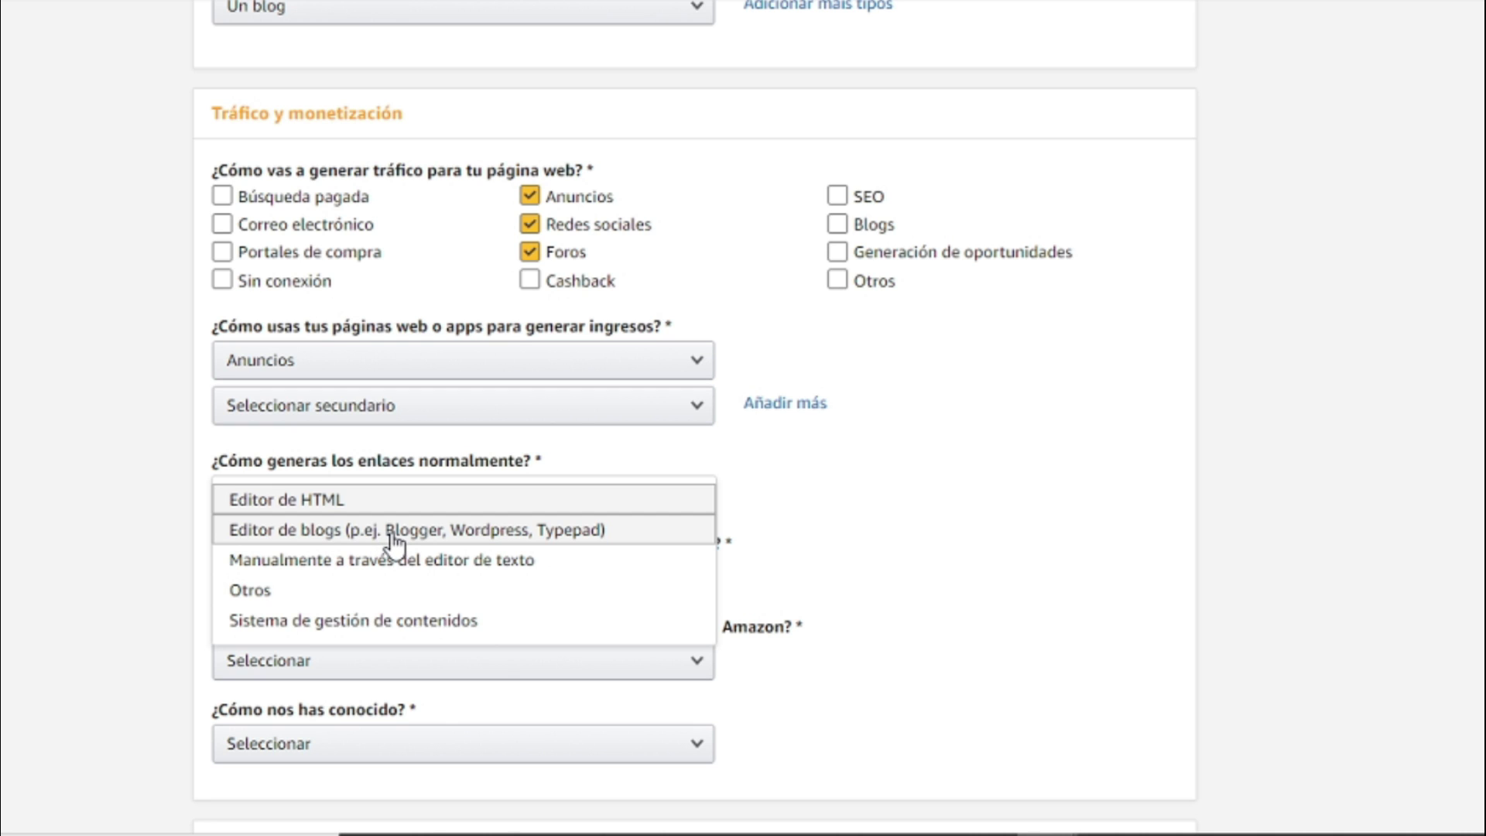
{"action": "left_click", "coordinate": [391, 542]}
{"action": "left_click", "coordinate": [396, 585]}
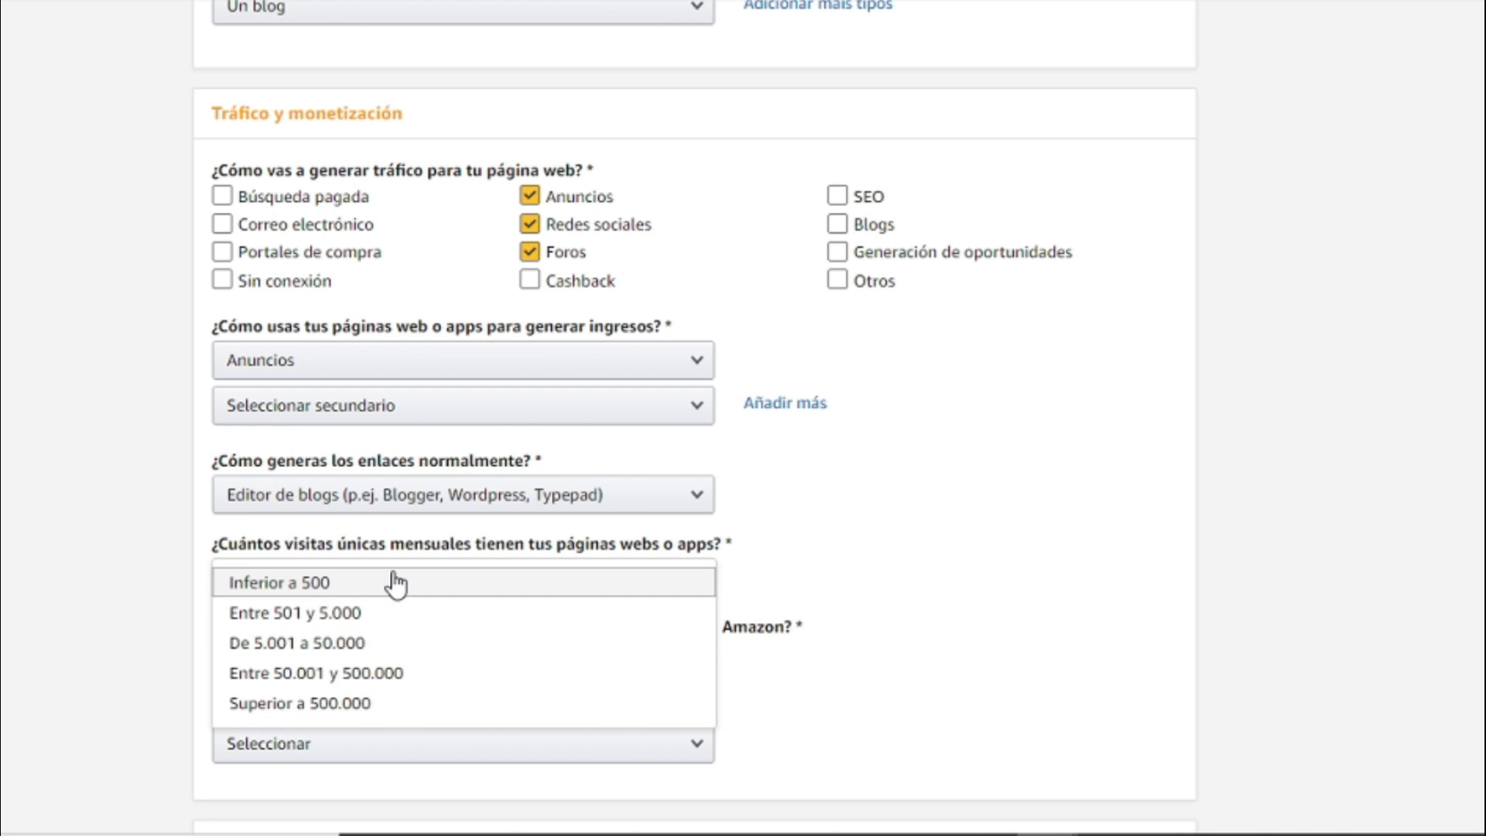
{"action": "left_click", "coordinate": [375, 616]}
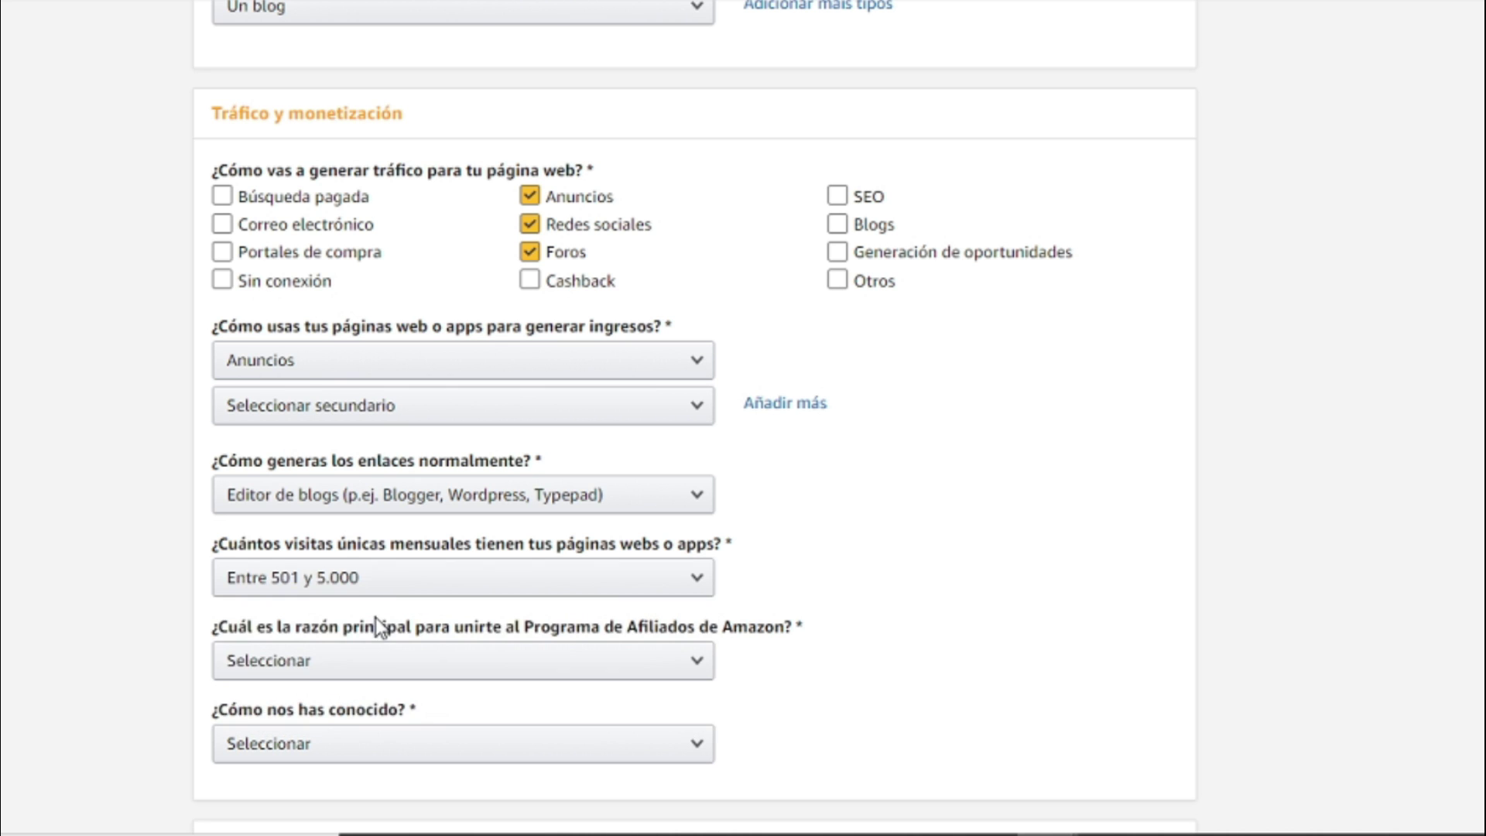
- Set the main reason for joining to Monetizar mi sitio and how Amazon Afiliados was discovered to Búsqueda online
{"action": "scroll", "coordinate": [374, 620], "scroll_direction": "down", "scroll_amount": 3}
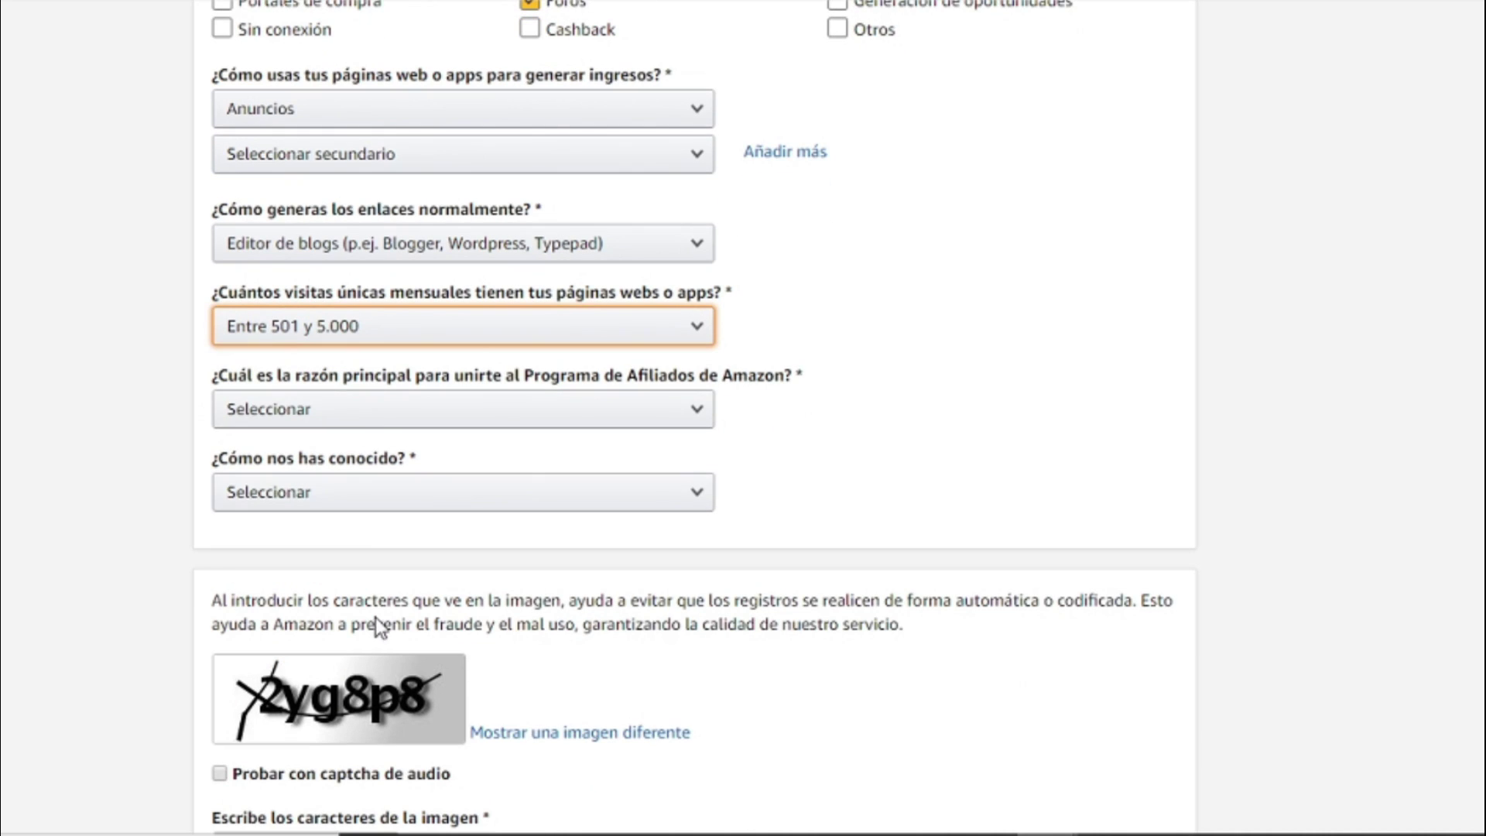
{"action": "left_click", "coordinate": [371, 430]}
{"action": "left_click", "coordinate": [369, 452]}
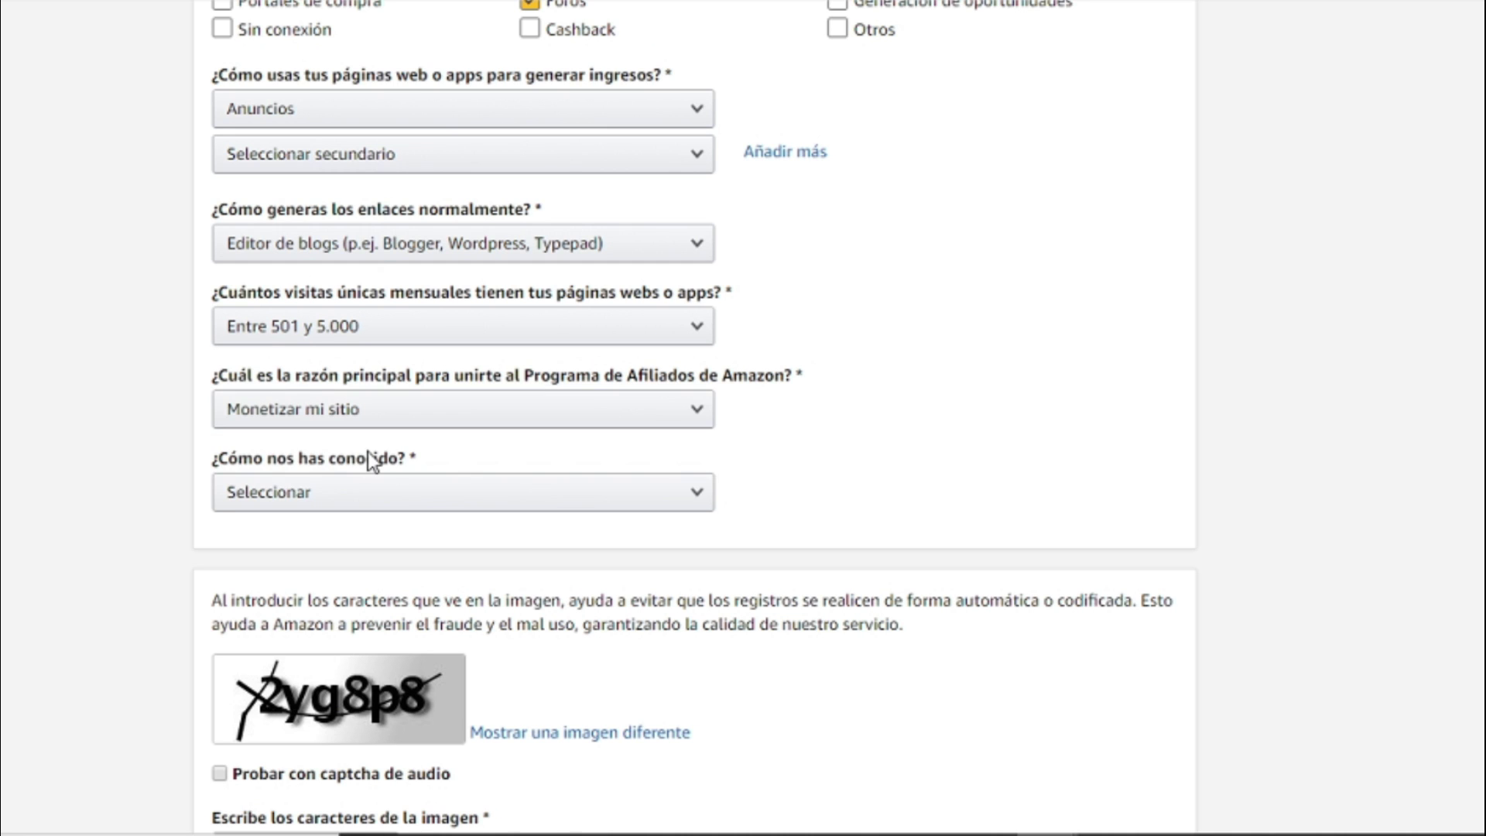
{"action": "left_click", "coordinate": [432, 494]}
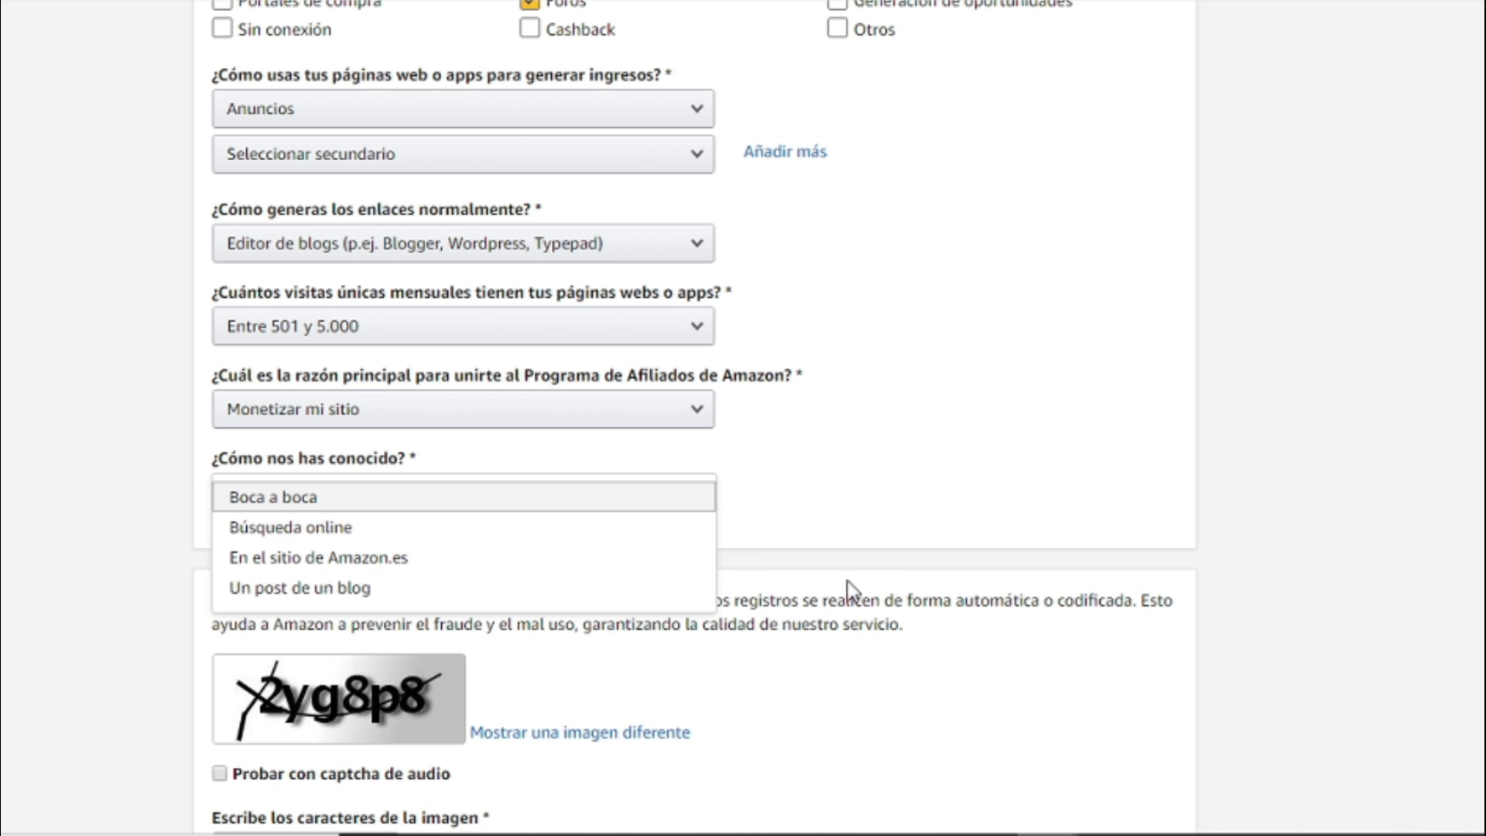
{"action": "left_click", "coordinate": [362, 530]}
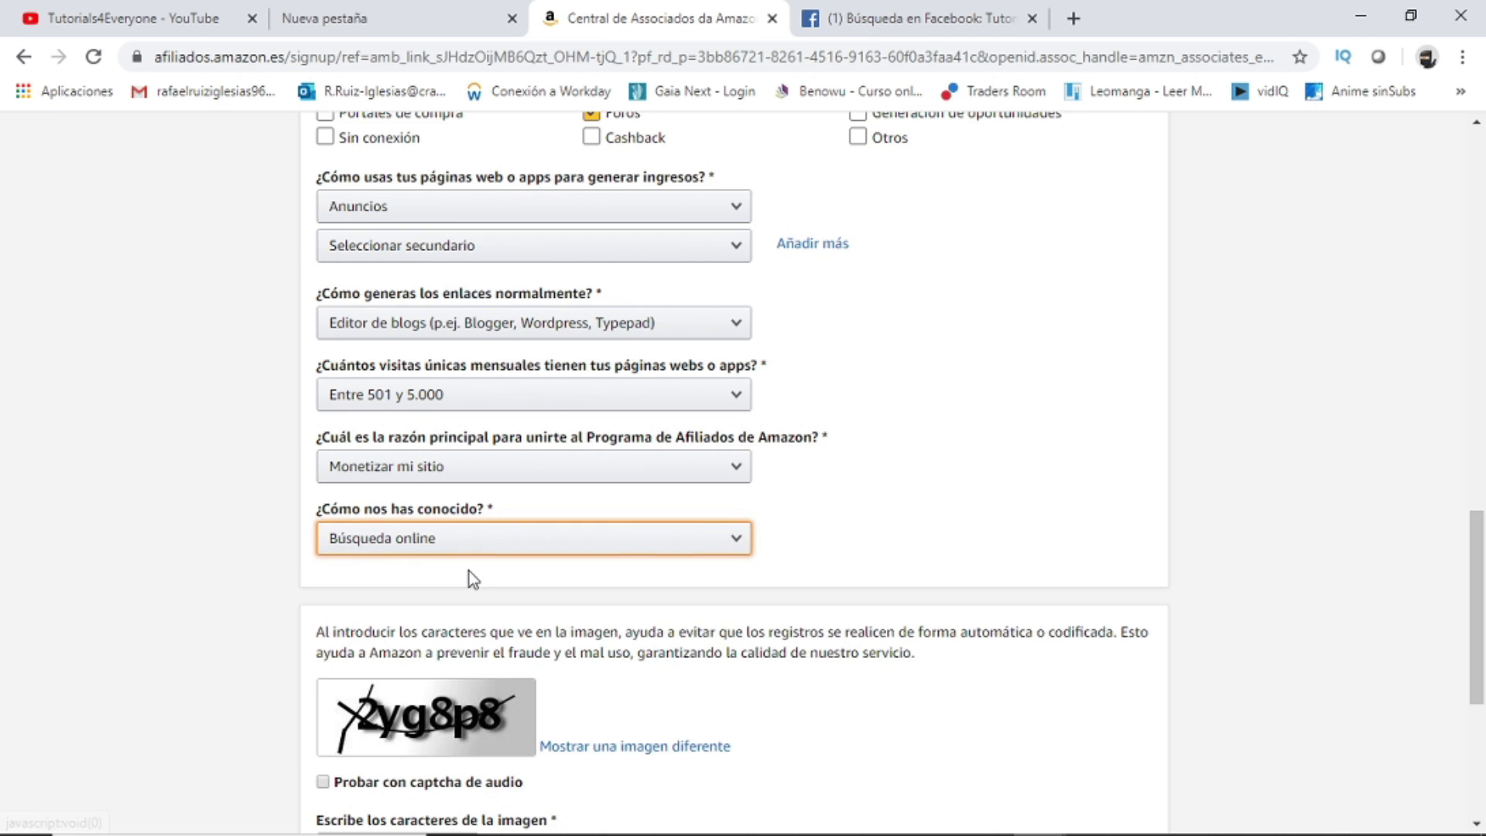
- Switch the audio captcha on and off again to refresh the image, and enter the captcha characters it shows
{"action": "scroll", "coordinate": [471, 577], "scroll_direction": "down", "scroll_amount": 1}
{"action": "left_click", "coordinate": [323, 673]}
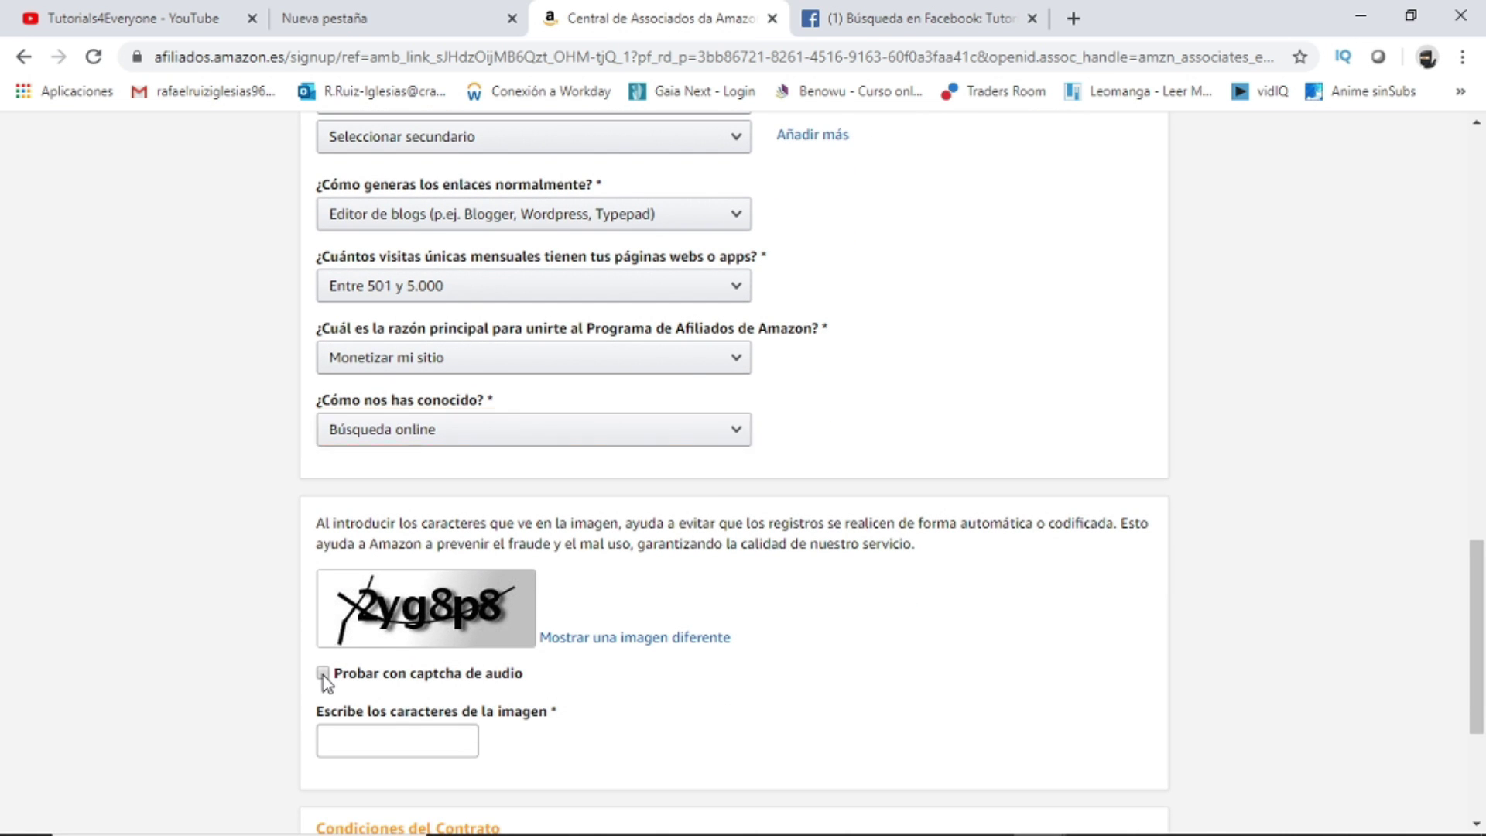
{"action": "left_click", "coordinate": [323, 644]}
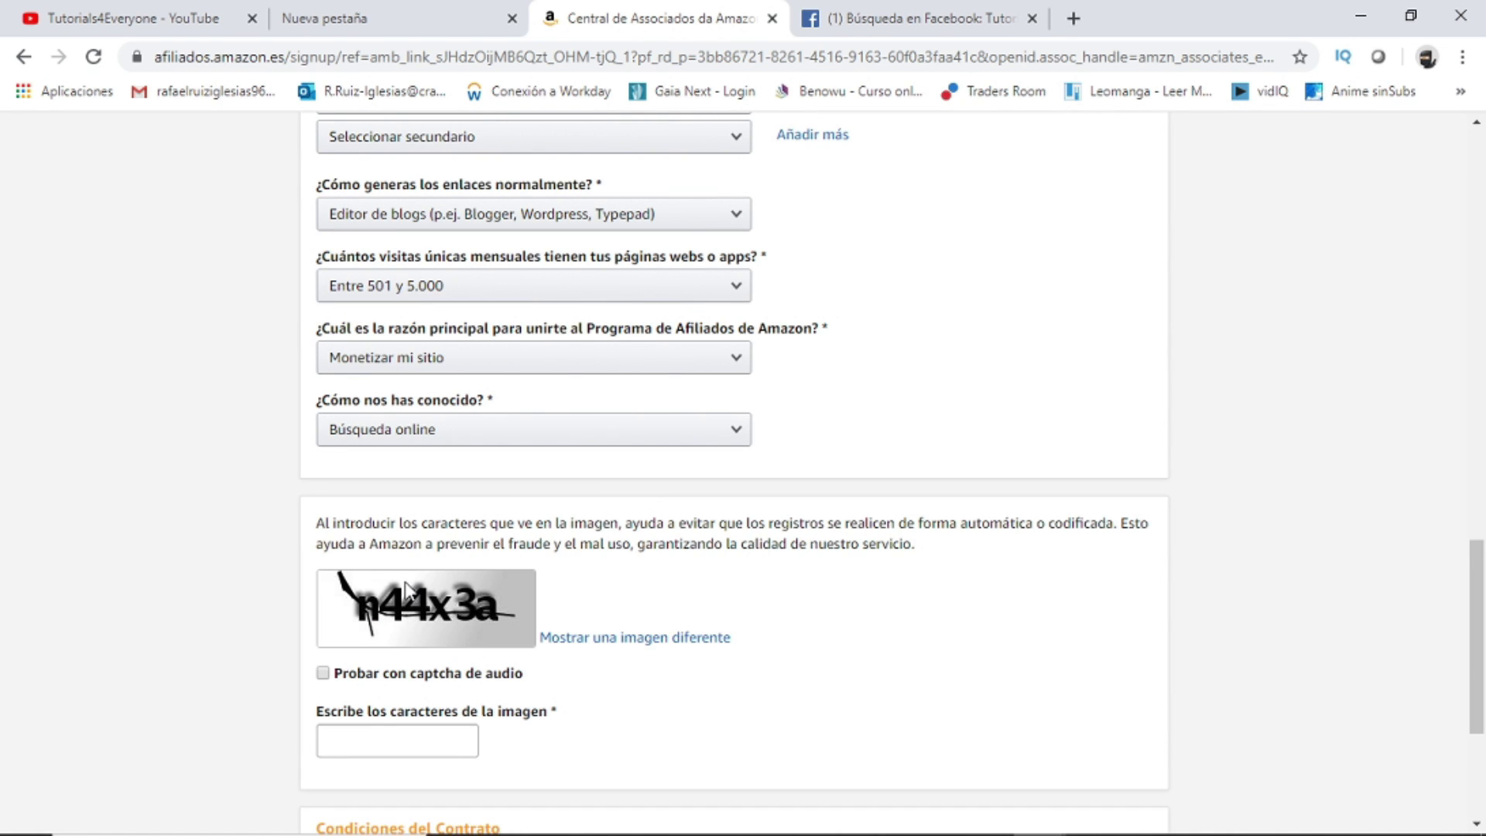
{"action": "left_click", "coordinate": [372, 736]}
{"action": "type", "text": "n"}
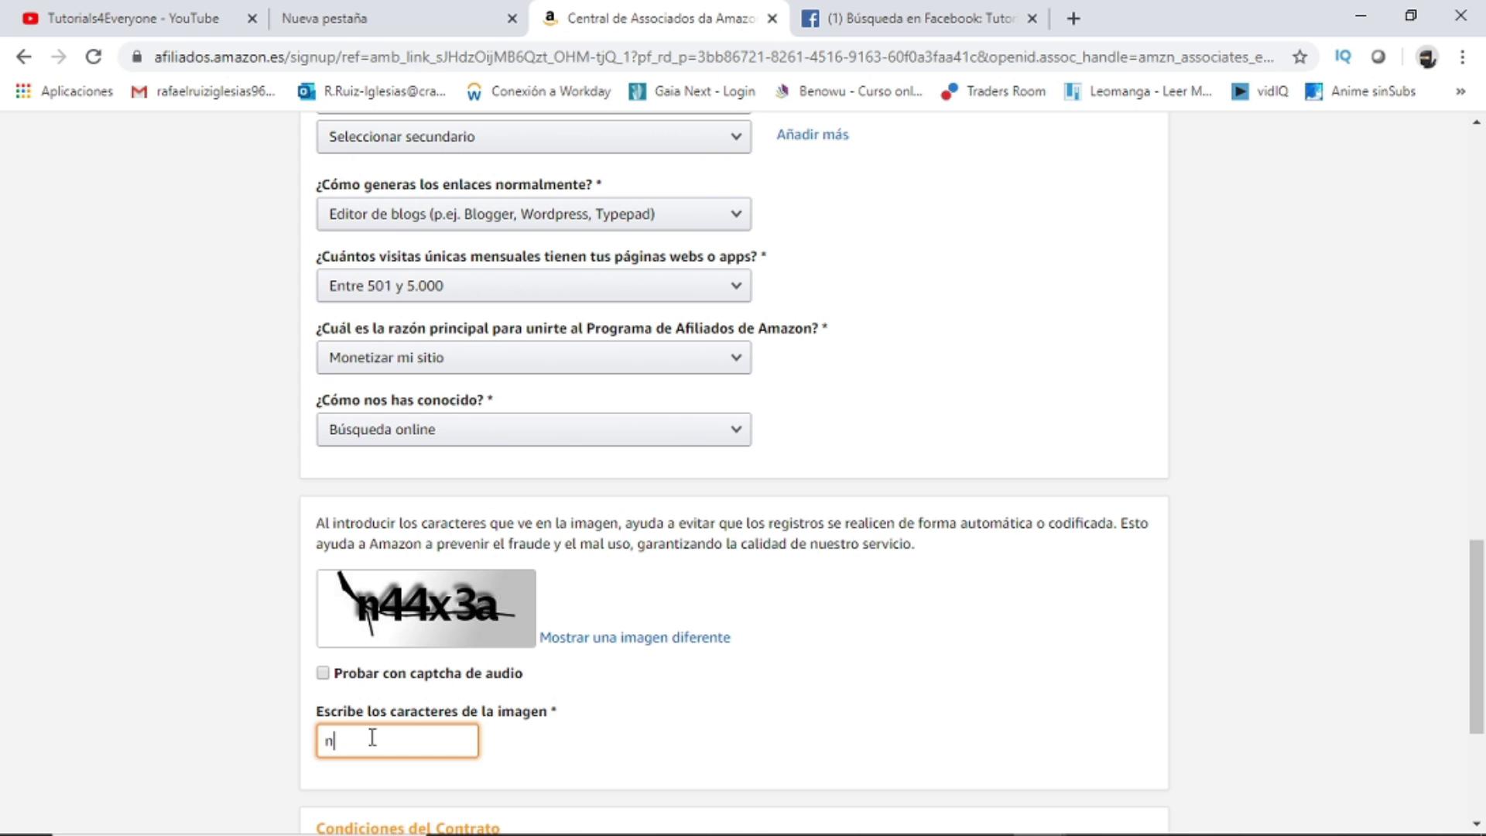
{"action": "type", "text": "44x3a"}
- Accept the terms and conditions of the Acuerdo Operativo para Afiliados and submit the completed registration
{"action": "scroll", "coordinate": [897, 689], "scroll_direction": "down", "scroll_amount": 3}
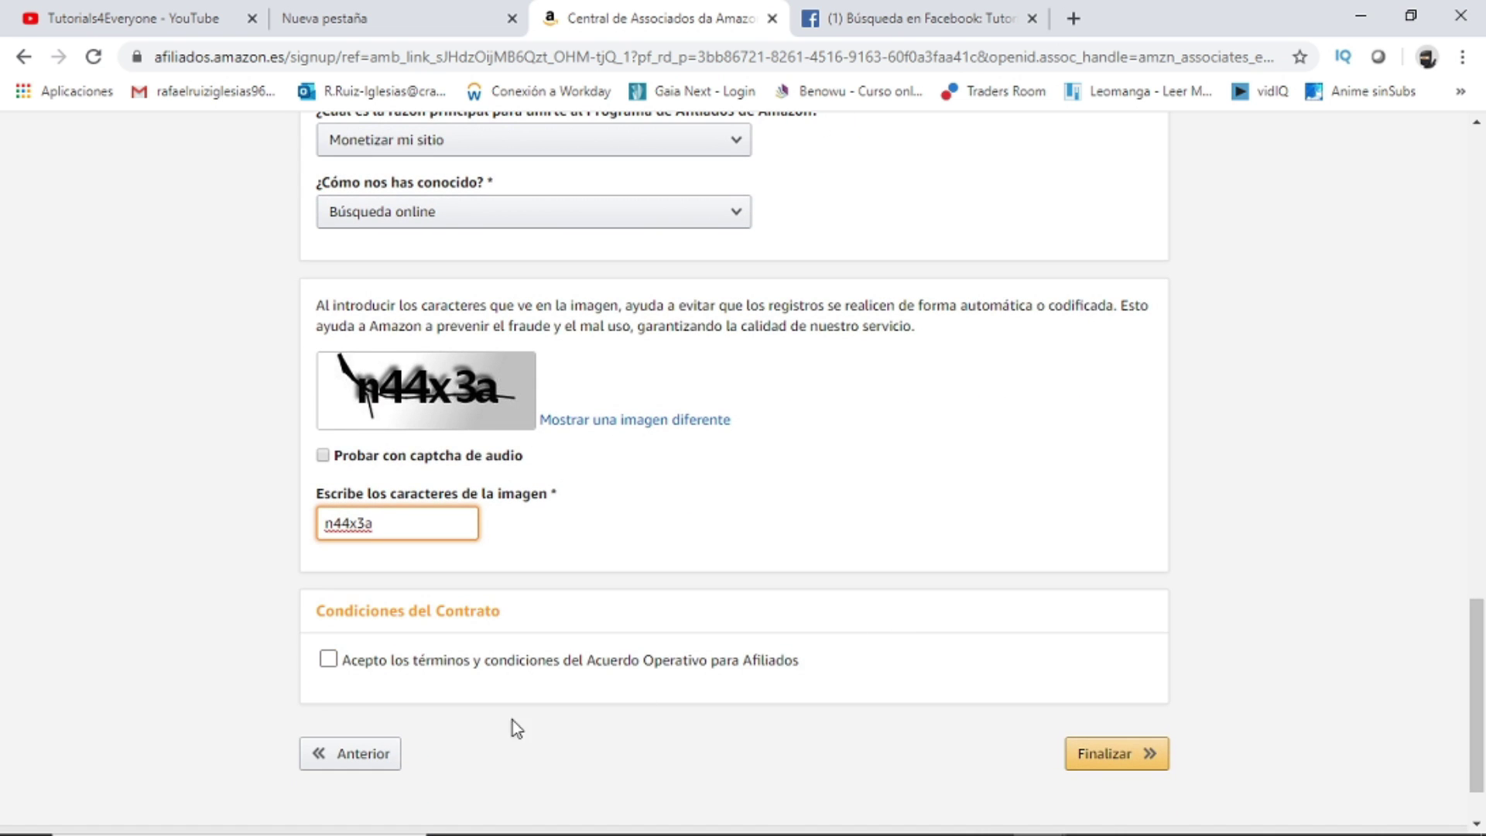
{"action": "left_click", "coordinate": [327, 660]}
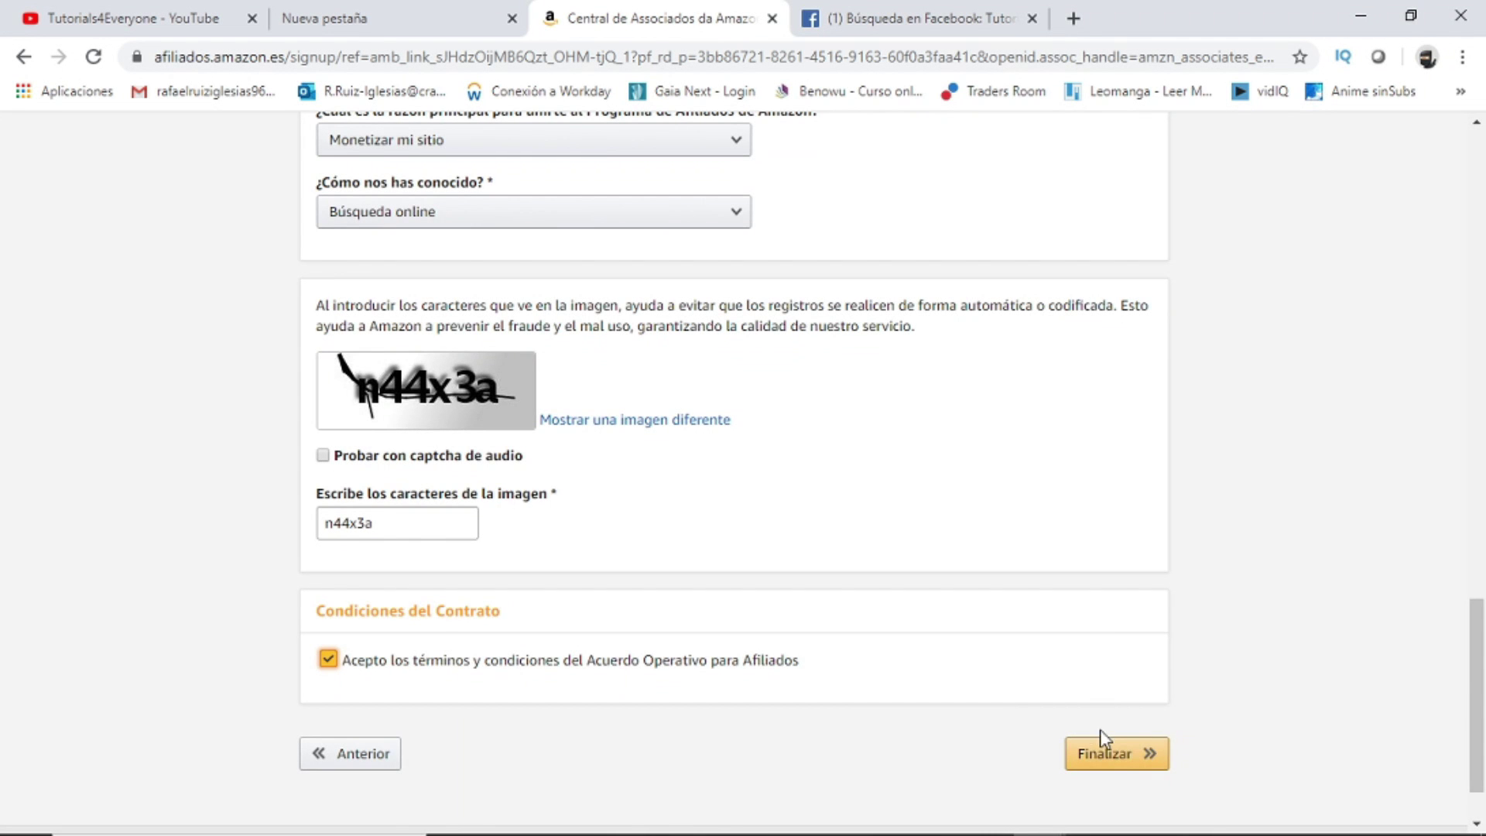
{"action": "left_click", "coordinate": [1115, 749]}
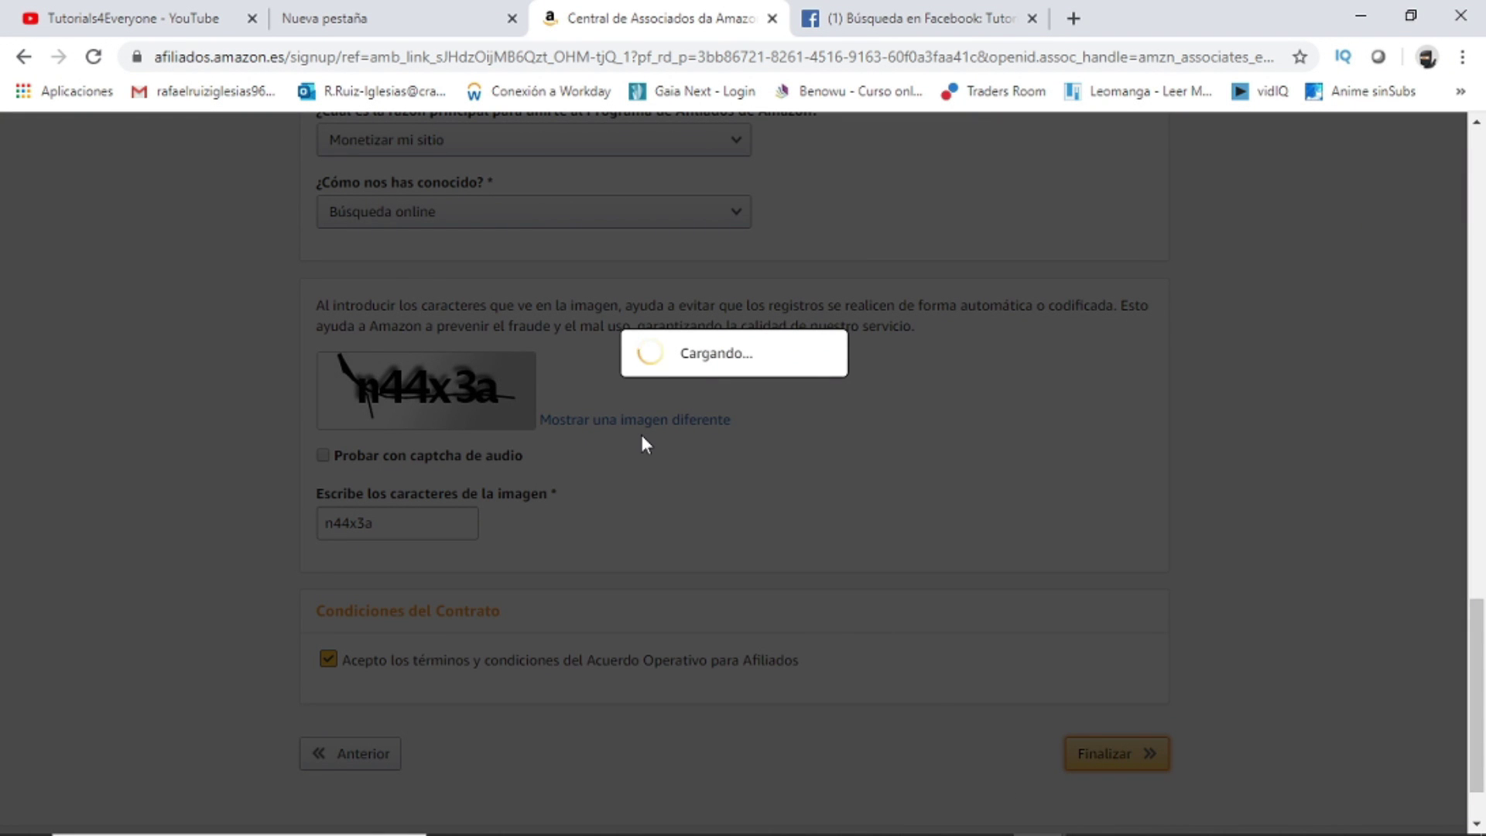
- Review the registration confirmation page and choose Después to postpone entering the payment information
{"action": "scroll", "coordinate": [643, 435], "scroll_direction": "up", "scroll_amount": 1}
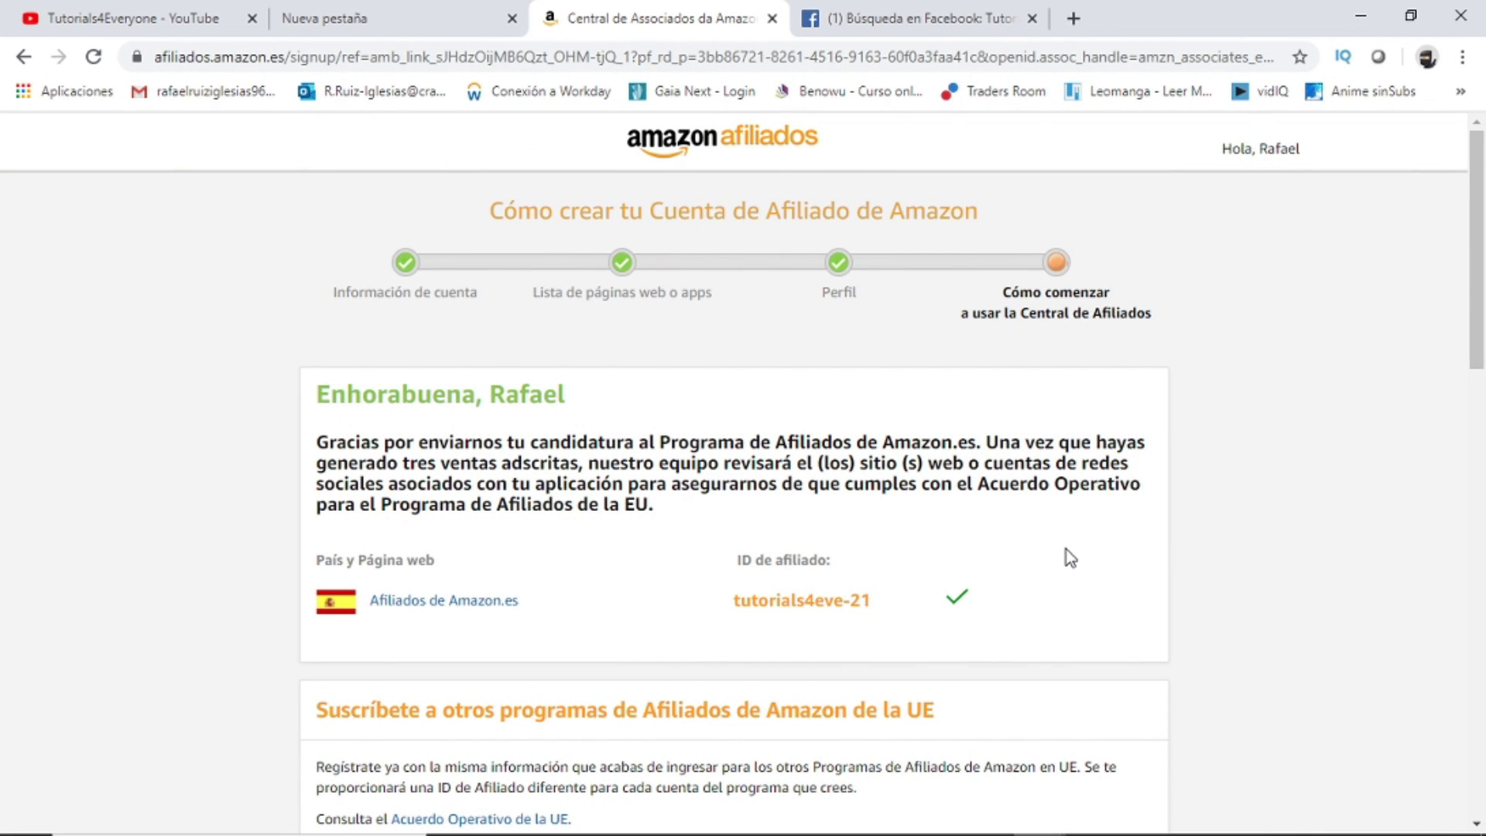
{"action": "scroll", "coordinate": [1067, 550], "scroll_direction": "down", "scroll_amount": 4}
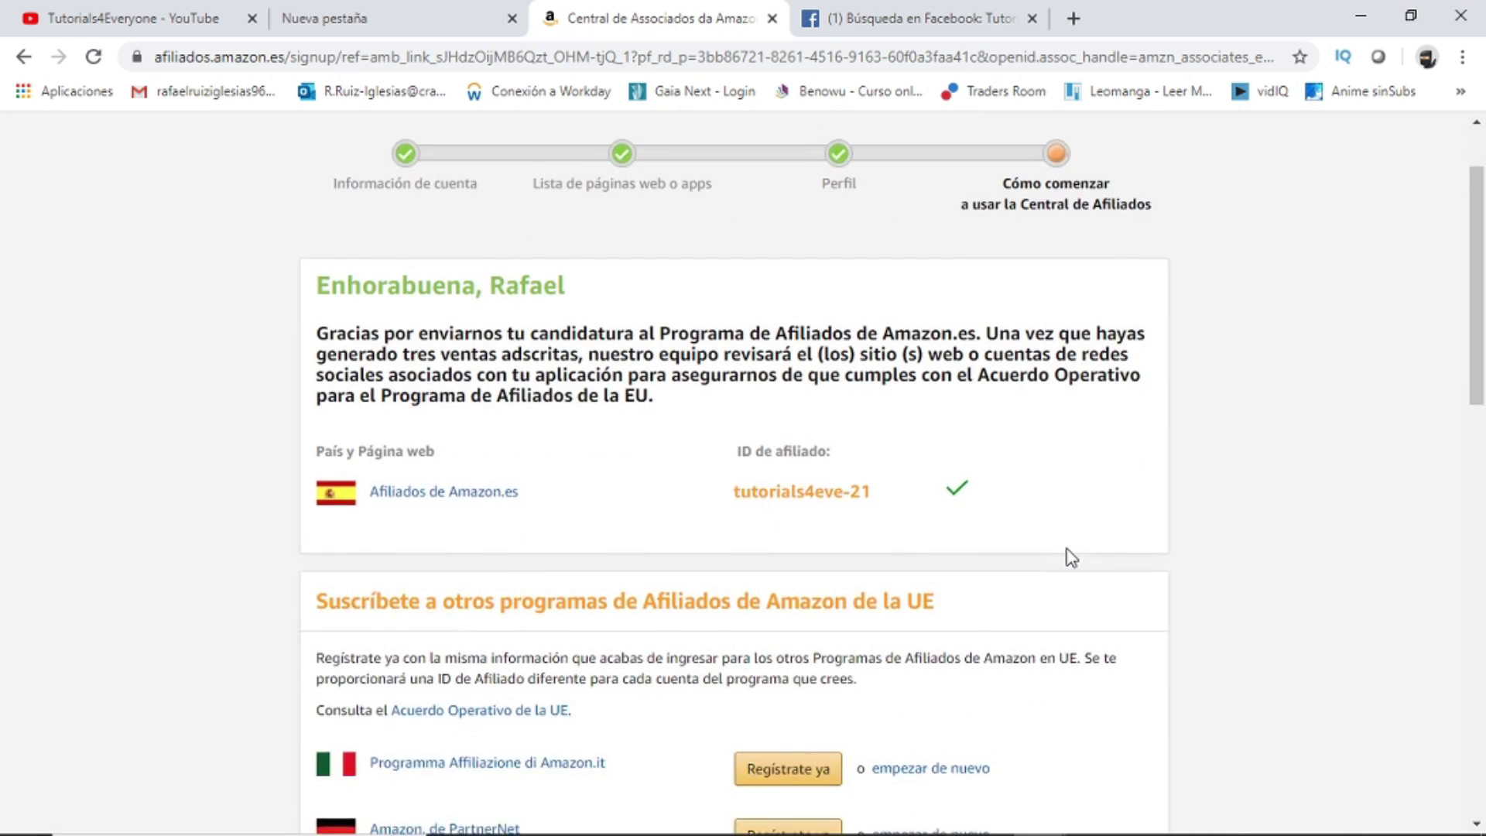
{"action": "scroll", "coordinate": [1071, 557], "scroll_direction": "down", "scroll_amount": 6}
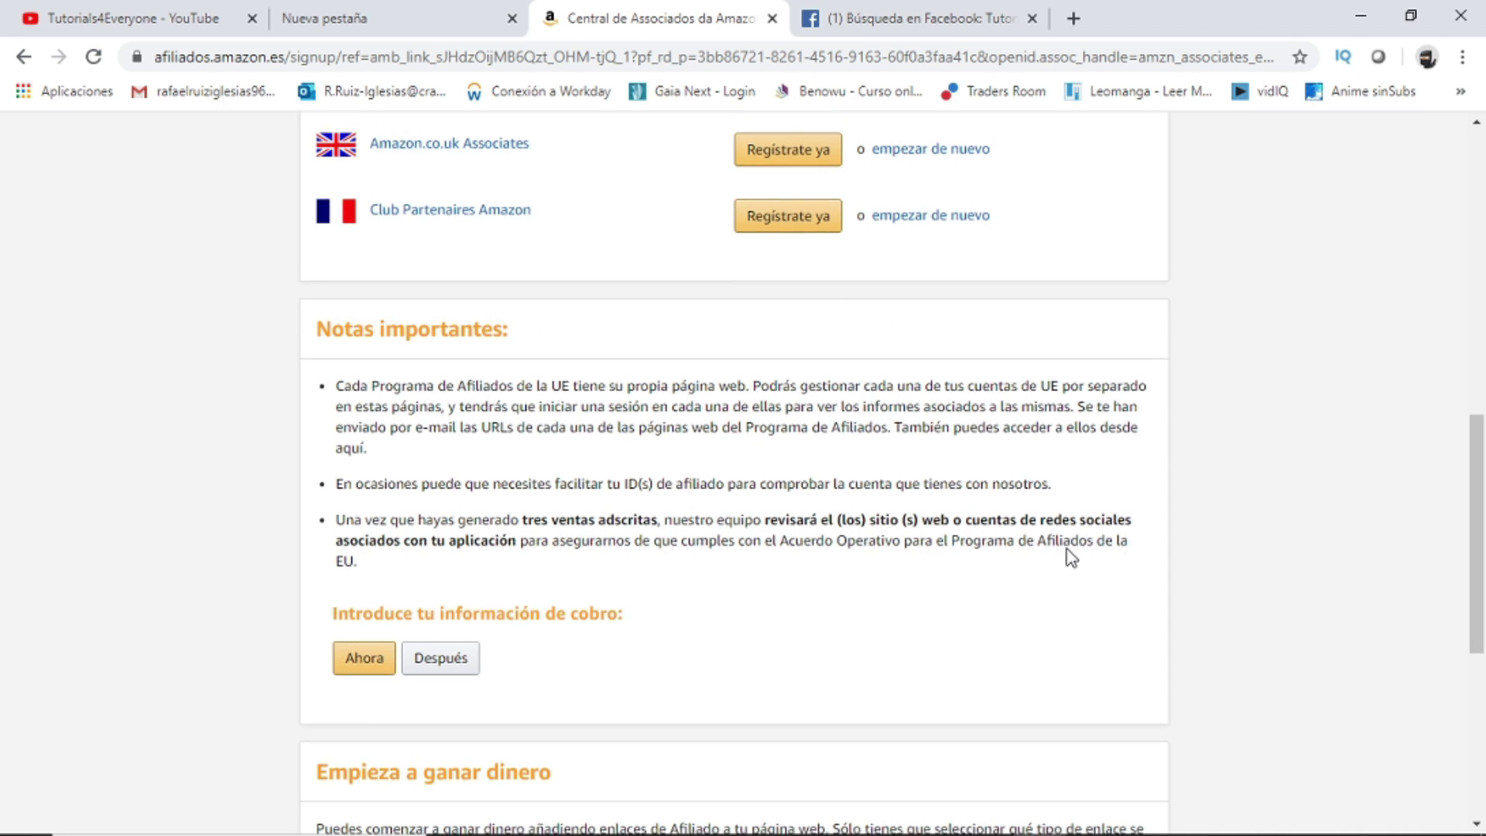
{"action": "scroll", "coordinate": [1147, 522], "scroll_direction": "down", "scroll_amount": 3}
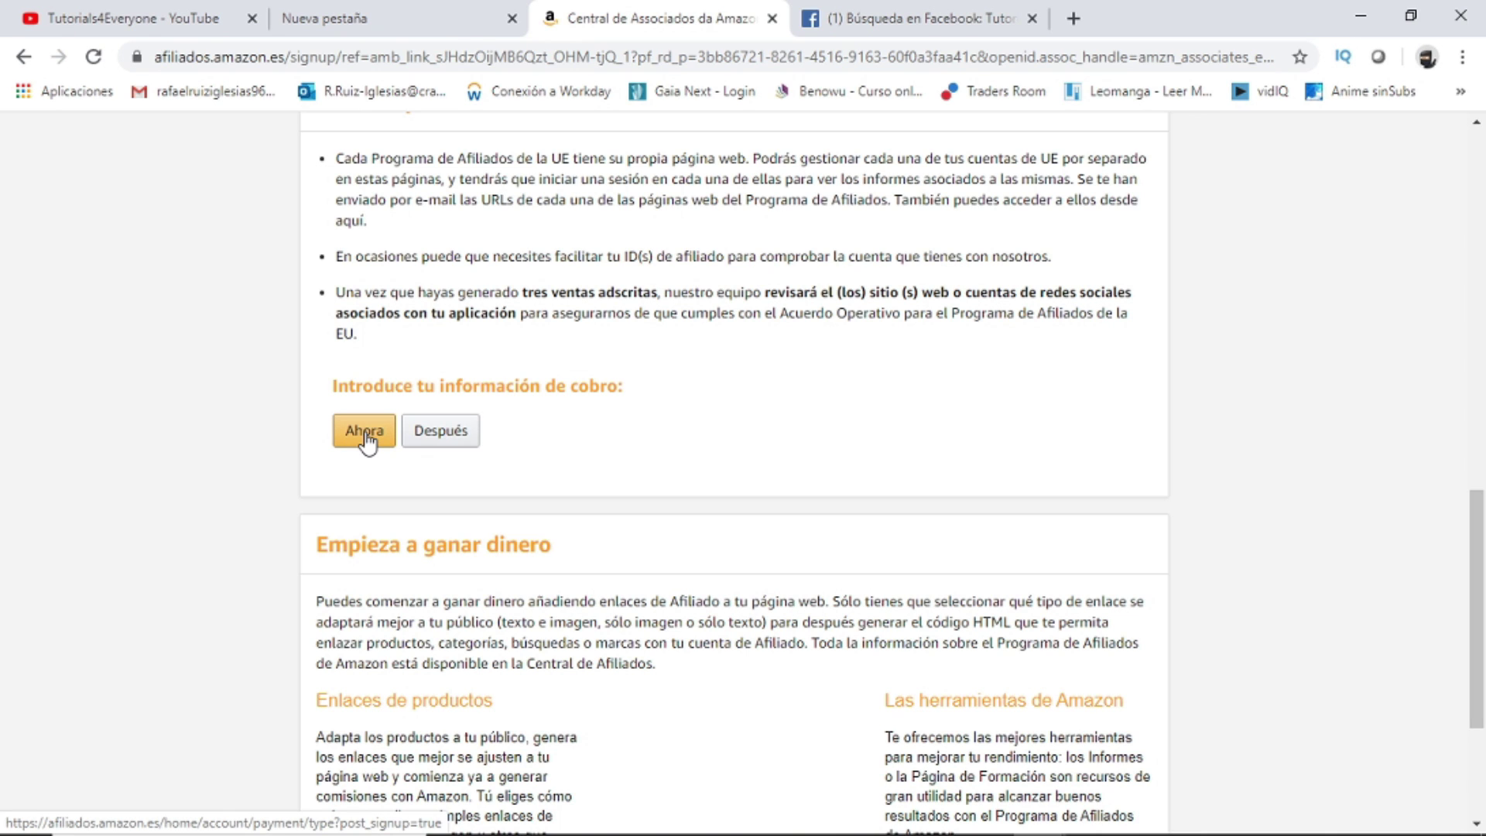
{"action": "left_click", "coordinate": [441, 430]}
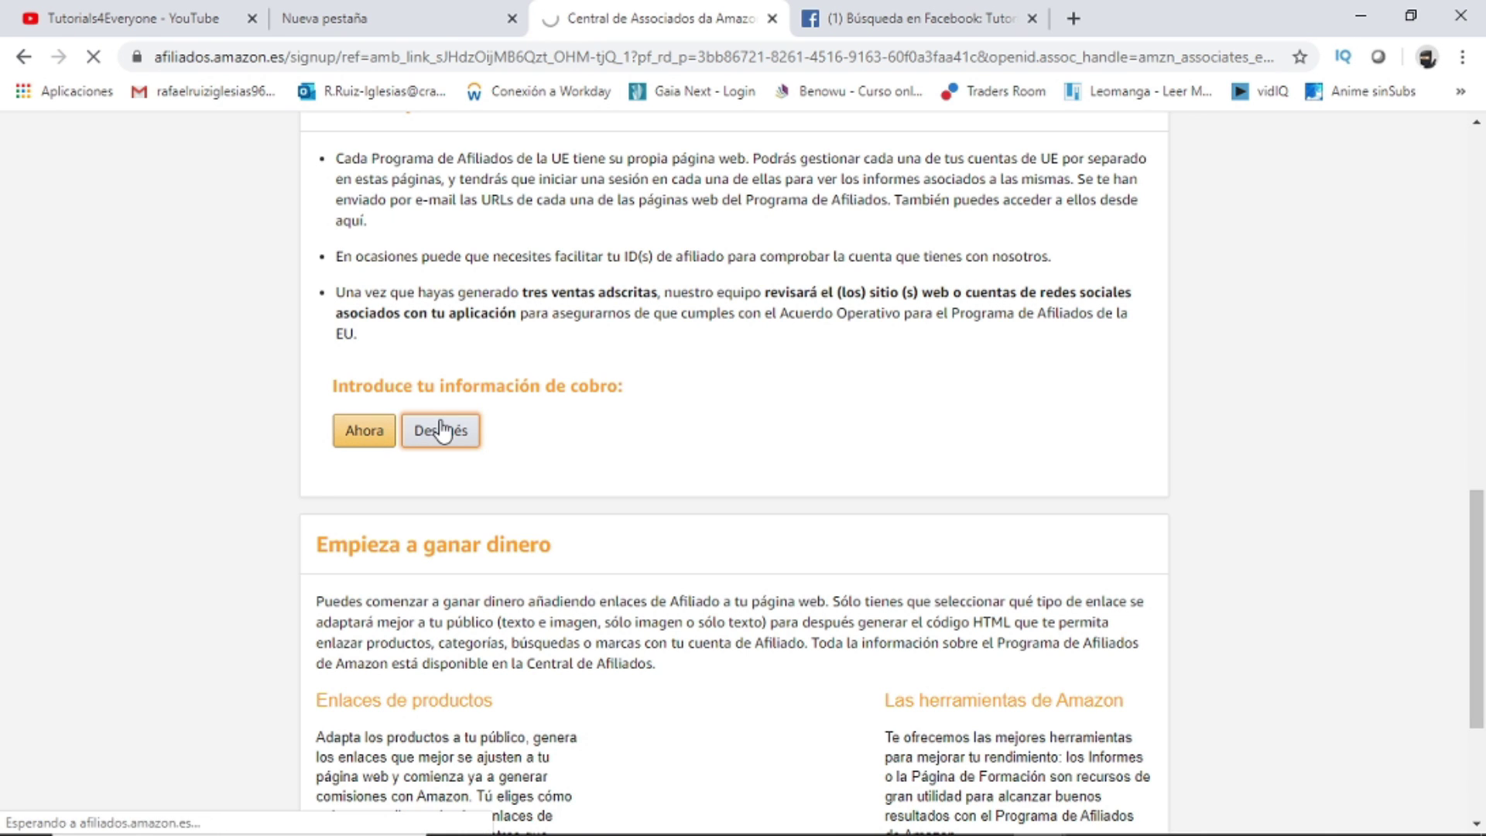